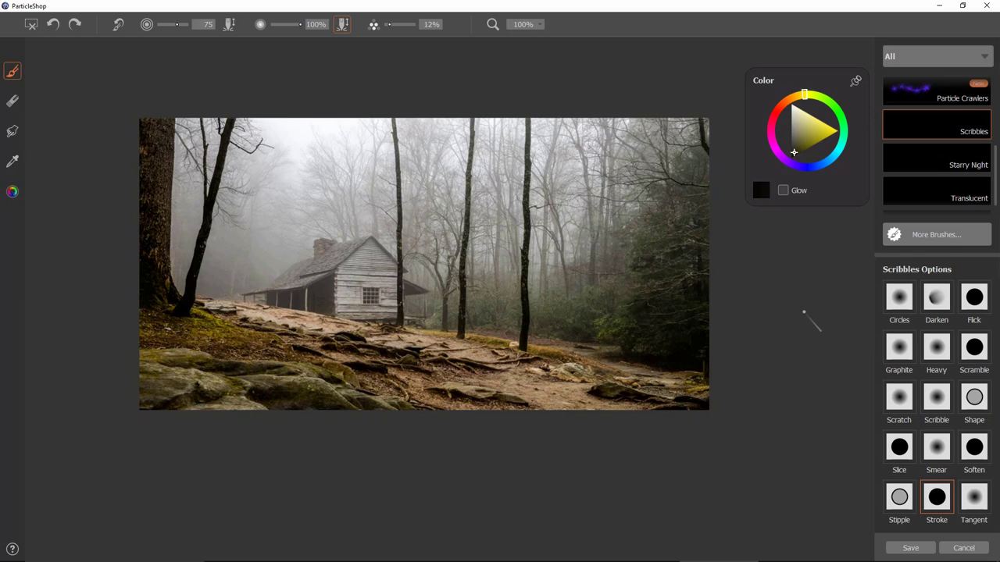
- Try the Circles scribble brush in near-black over the fog above the cabin, and undo the strokes
{"action": "left_click", "coordinate": [899, 298]}
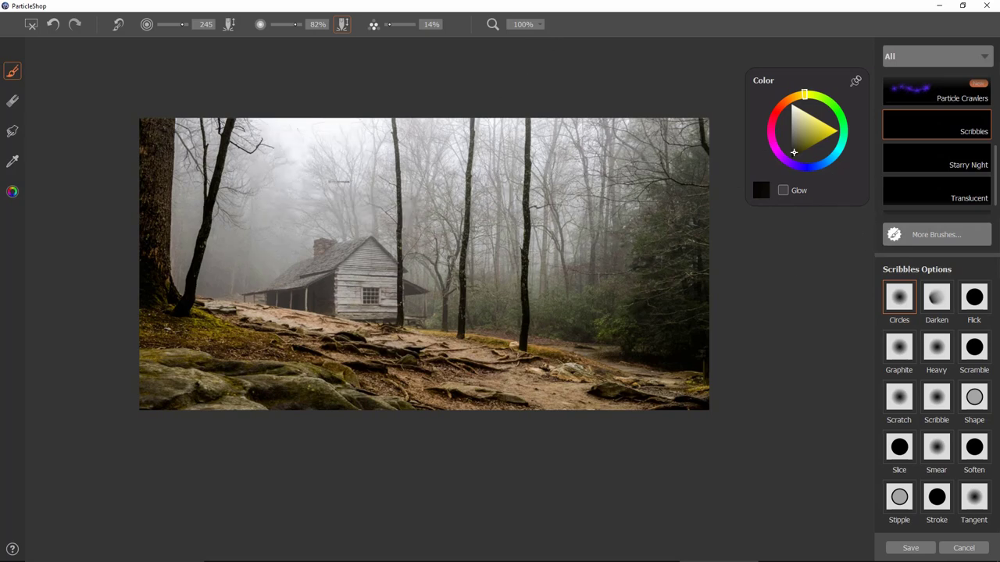
{"action": "mouse_move", "coordinate": [328, 180]}
{"action": "left_mouse_down"}
{"action": "mouse_move", "coordinate": [320, 188]}
{"action": "mouse_move", "coordinate": [336, 156]}
{"action": "mouse_move", "coordinate": [328, 176]}
{"action": "mouse_move", "coordinate": [343, 195]}
{"action": "left_mouse_up"}
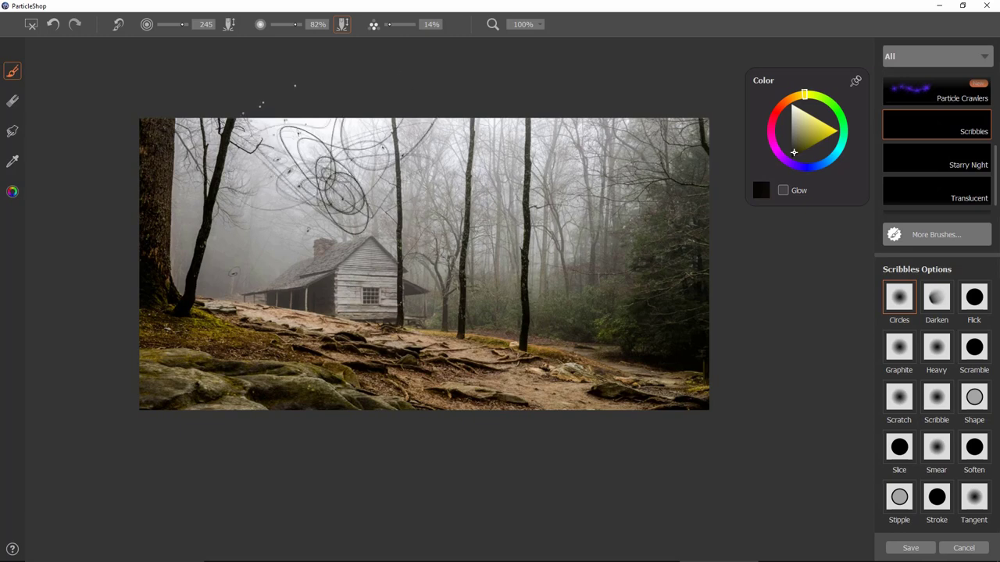
{"action": "mouse_move", "coordinate": [329, 149]}
{"action": "left_mouse_down"}
{"action": "mouse_move", "coordinate": [277, 164]}
{"action": "mouse_move", "coordinate": [367, 130]}
{"action": "mouse_move", "coordinate": [338, 139]}
{"action": "left_mouse_up"}
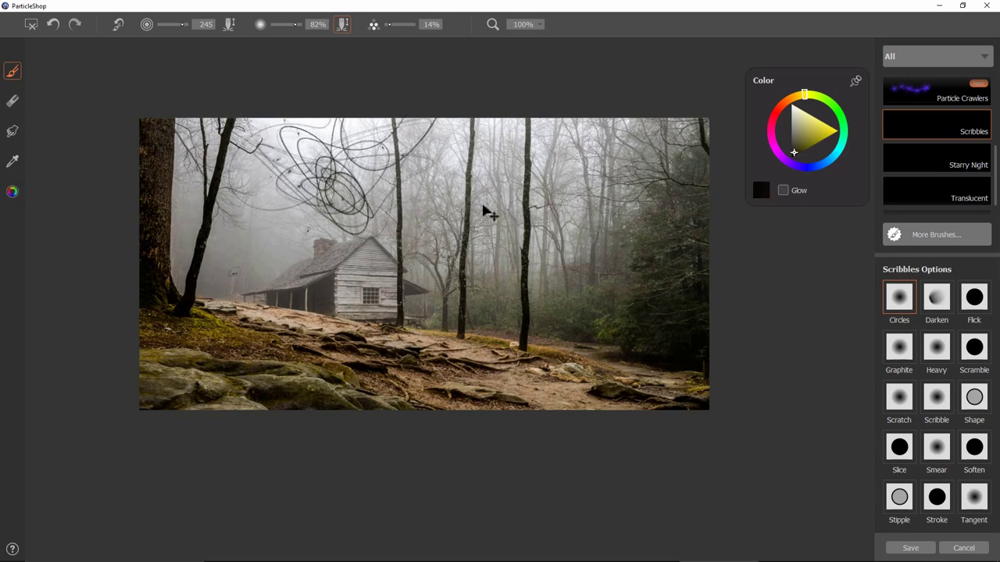
{"action": "left_click", "coordinate": [53, 25]}
- Set the paint colour to white, and replace it with a pale tone sampled from the bright fog above the cabin
{"action": "left_click", "coordinate": [791, 104]}
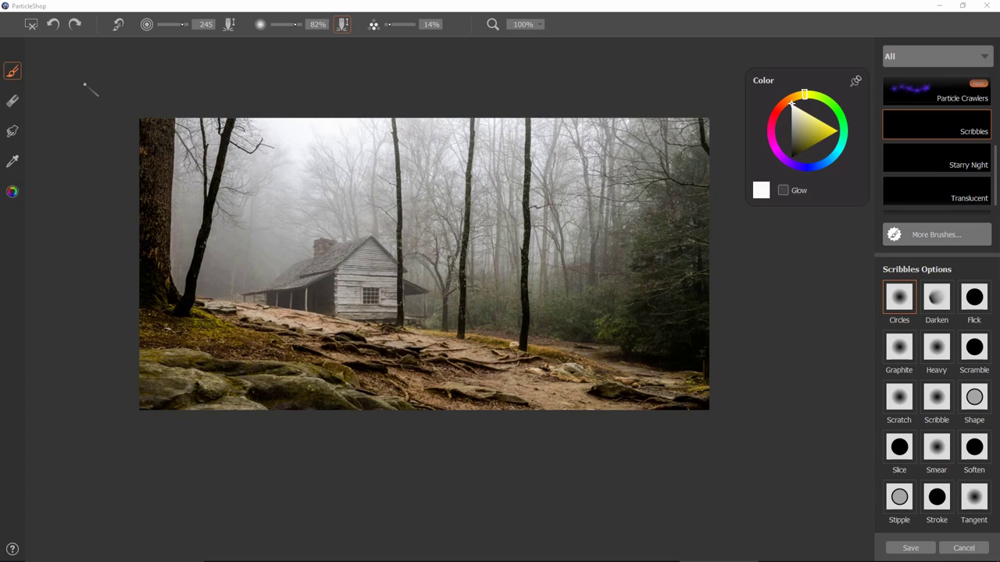
{"action": "left_click", "coordinate": [12, 161]}
{"action": "left_click", "coordinate": [302, 144]}
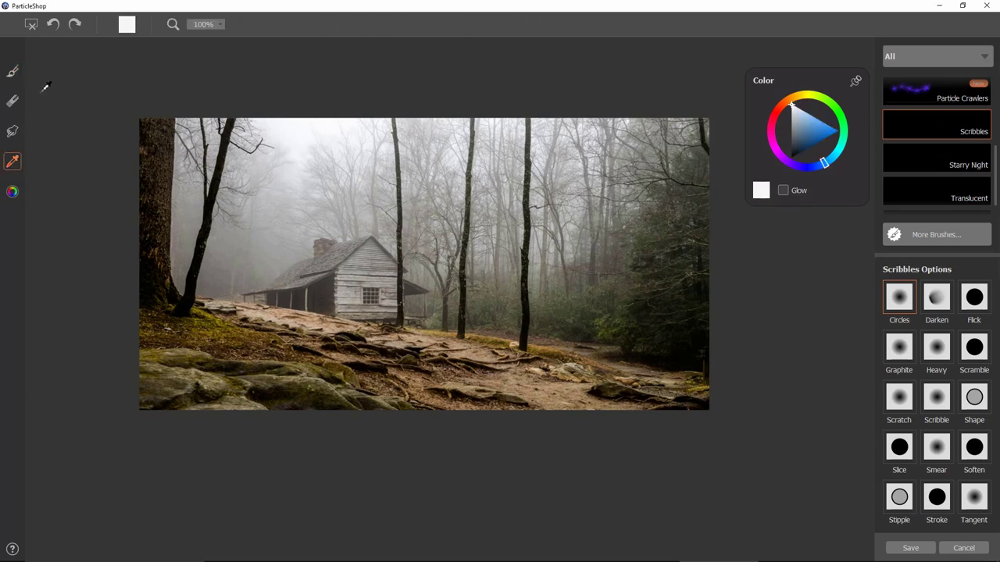
{"action": "left_click", "coordinate": [12, 72]}
- Try pale Circles strokes over the fog around the cabin with different brush sizes, and undo them
{"action": "left_click_drag", "start_coordinate": [315, 216], "coordinate": [291, 216]}
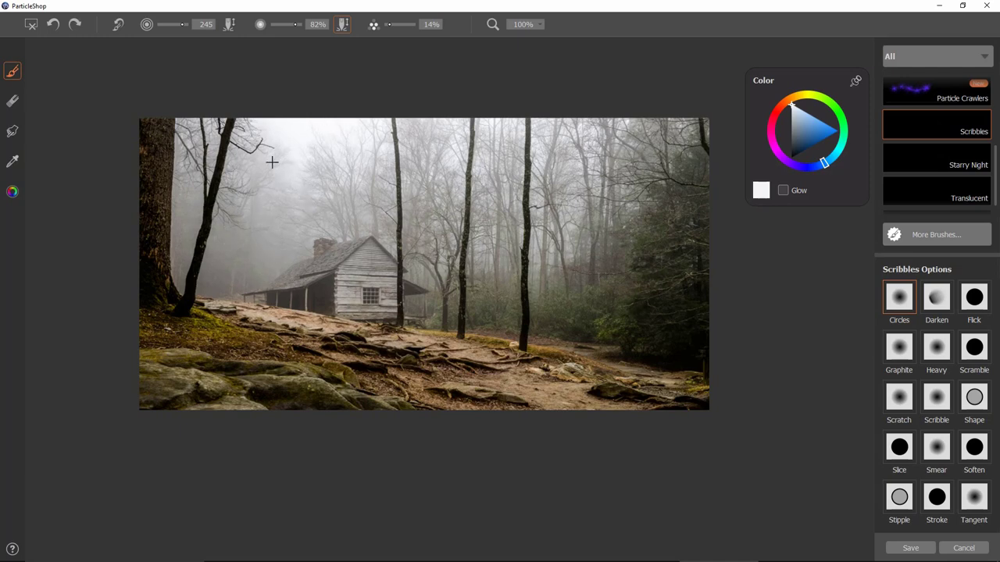
{"action": "mouse_move", "coordinate": [272, 162]}
{"action": "left_mouse_down"}
{"action": "mouse_move", "coordinate": [323, 204]}
{"action": "mouse_move", "coordinate": [287, 178]}
{"action": "left_mouse_up"}
{"action": "key", "text": "ctrl+z"}
{"action": "left_click_drag", "start_coordinate": [280, 149], "coordinate": [339, 240]}
{"action": "left_click_drag", "start_coordinate": [293, 188], "coordinate": [314, 218]}
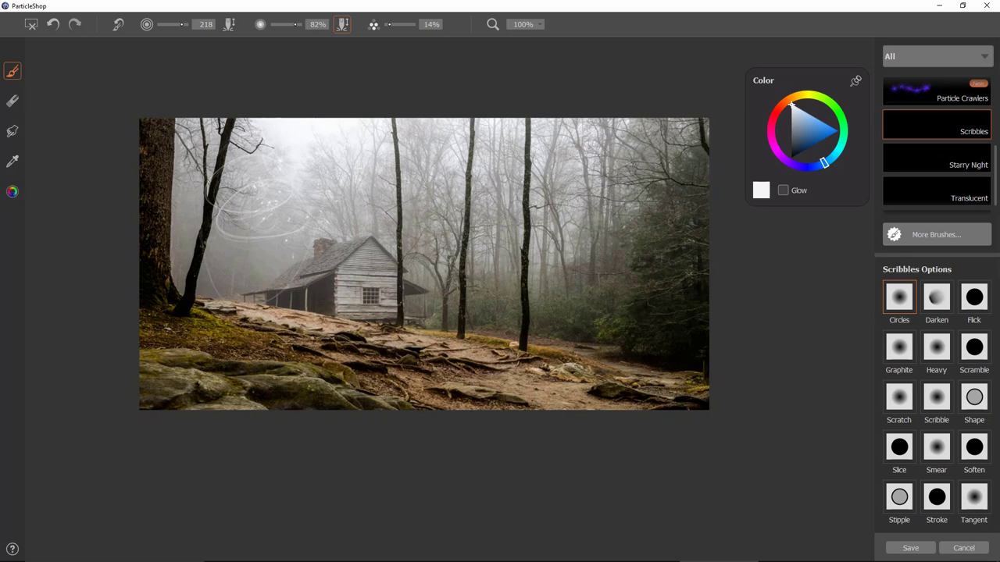
{"action": "key", "text": "ctrl+z"}
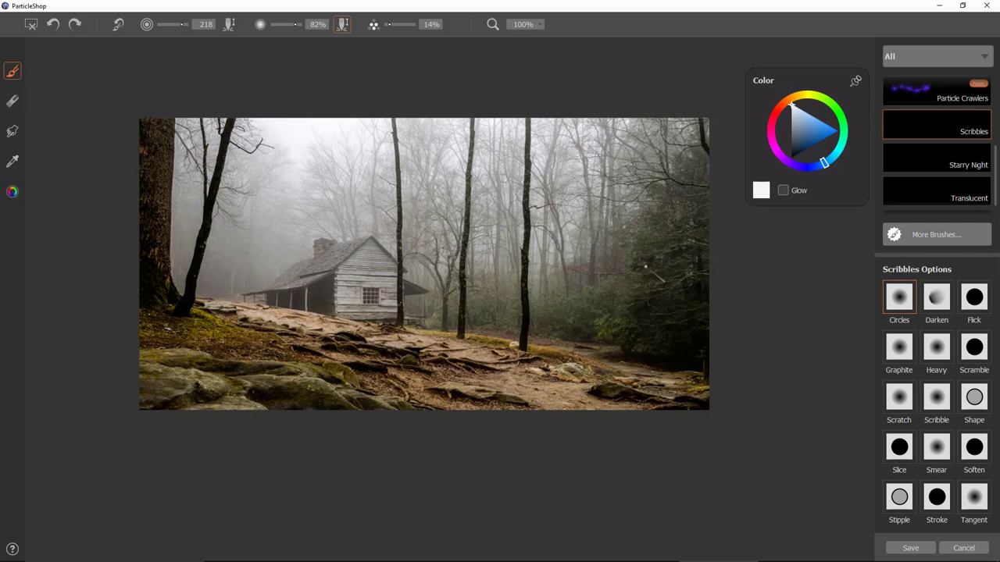
- Paint black Darken flecks over the forest and rocky path at brush size 125, and try blue on the upper branches
{"action": "left_click", "coordinate": [936, 298]}
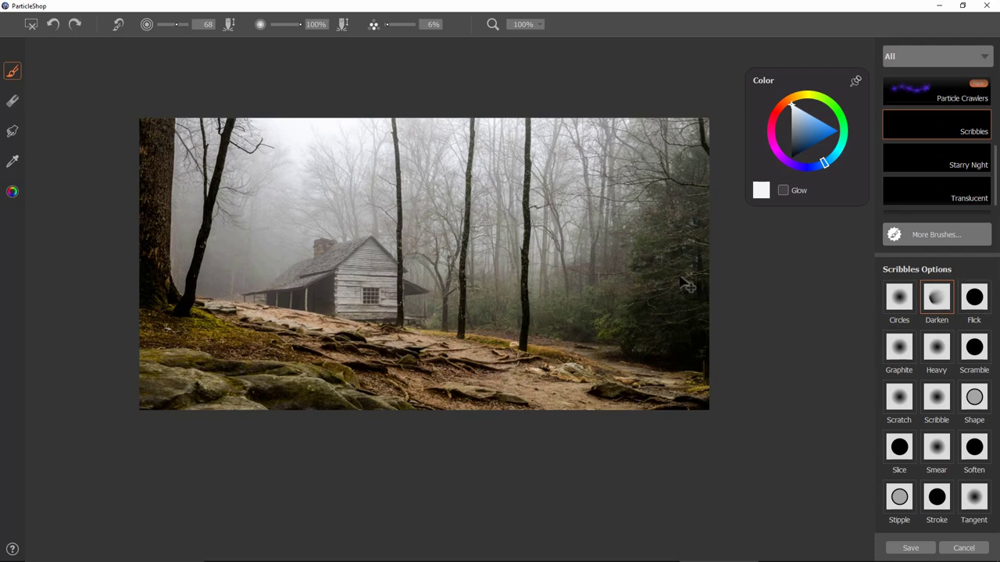
{"action": "left_click", "coordinate": [792, 157]}
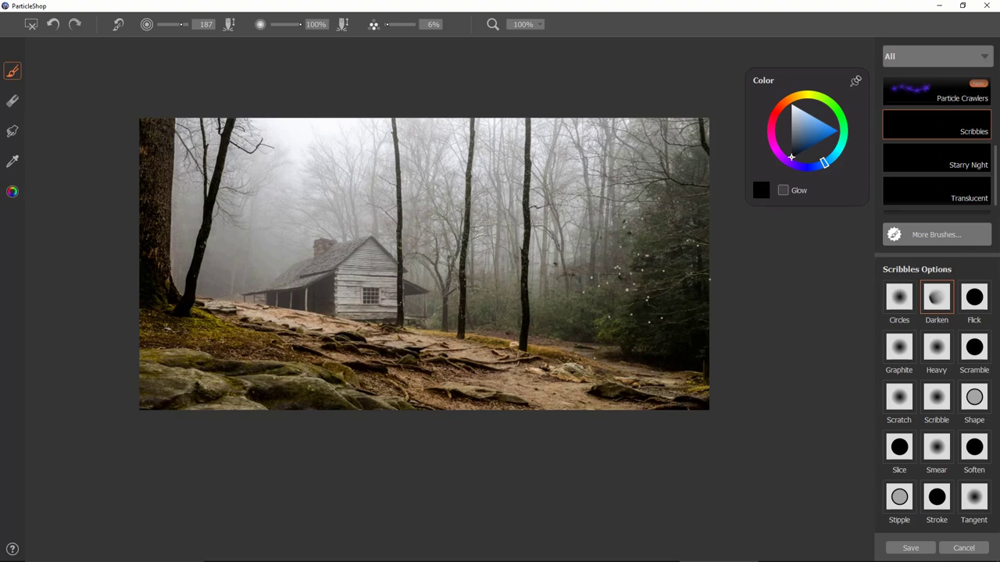
{"action": "key", "text": "["}
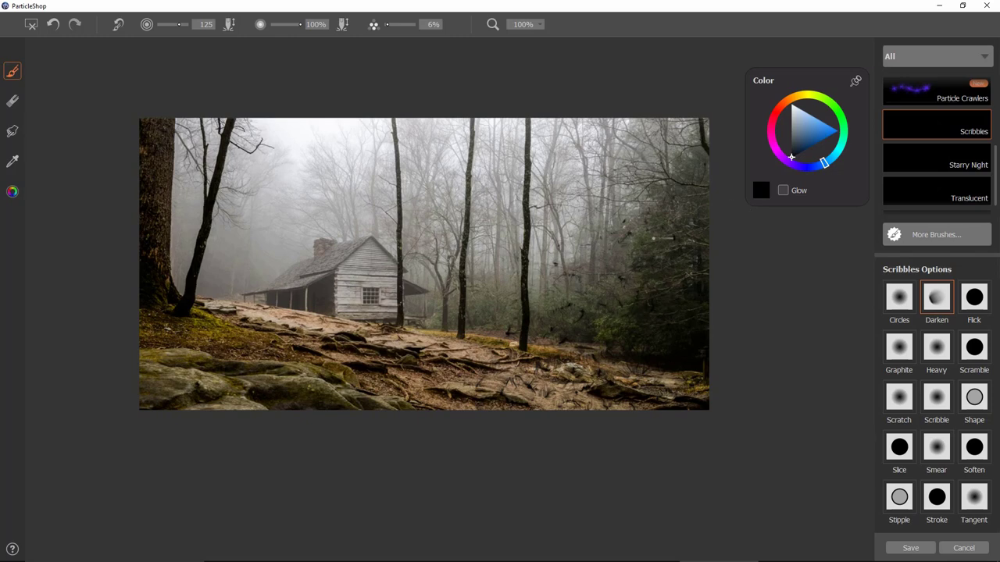
{"action": "left_click", "coordinate": [805, 138]}
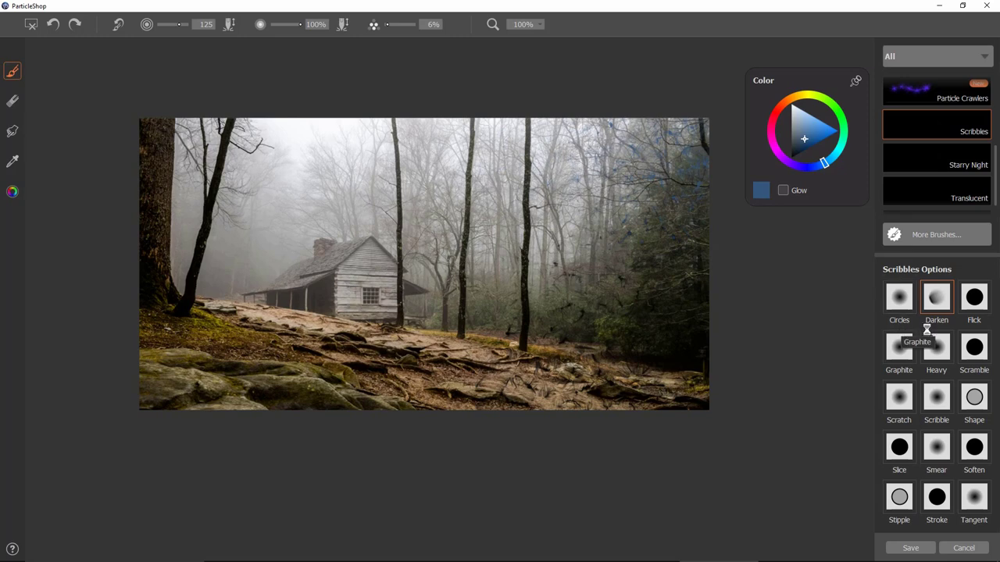
- Select the Flick brush, enlarge the view to 150%, and sample the dark colour of the slender tree trunk nearest the evergreens
{"action": "left_click", "coordinate": [977, 305]}
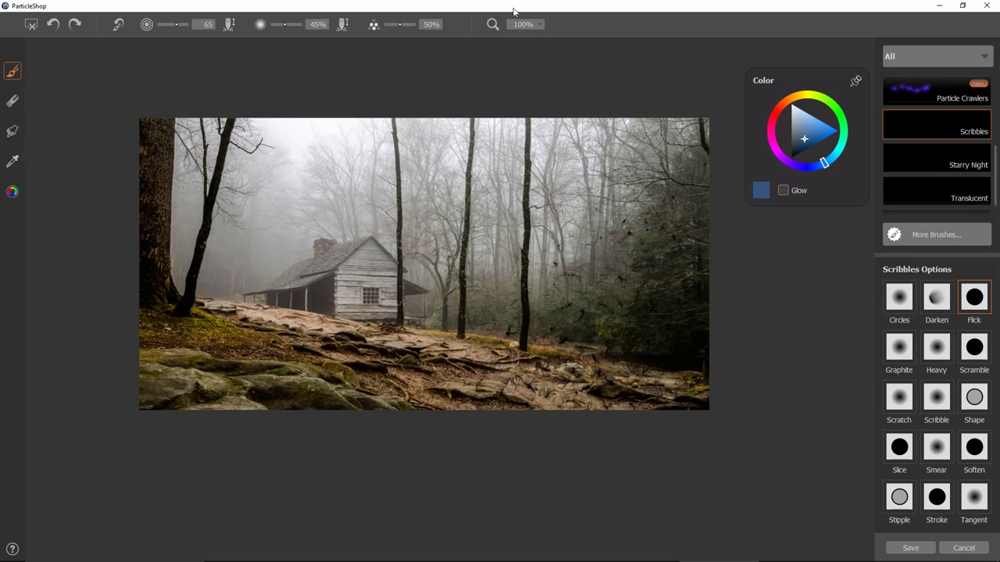
{"action": "left_click", "coordinate": [540, 25]}
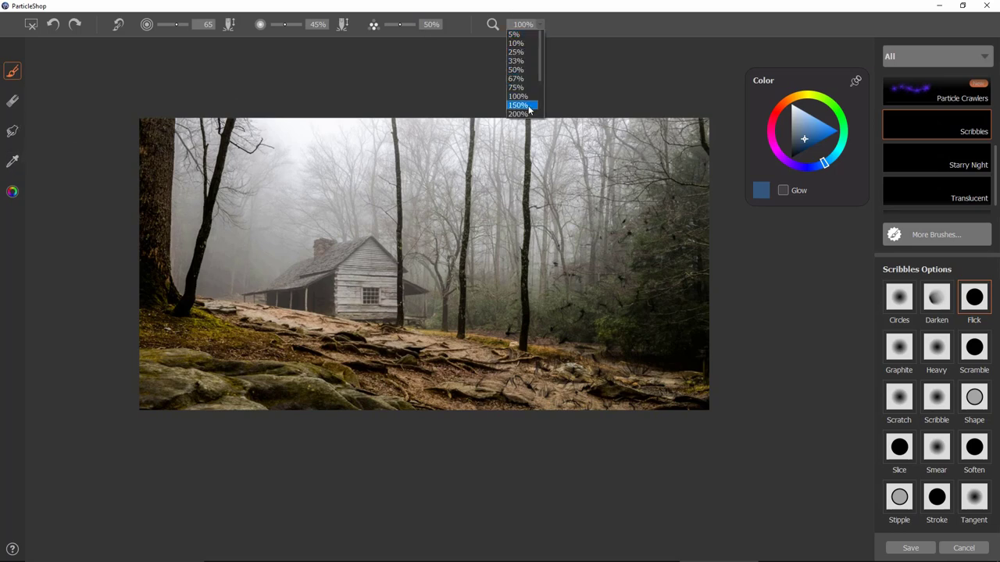
{"action": "left_click", "coordinate": [528, 104]}
{"action": "left_click_drag", "start_coordinate": [444, 147], "coordinate": [475, 190]}
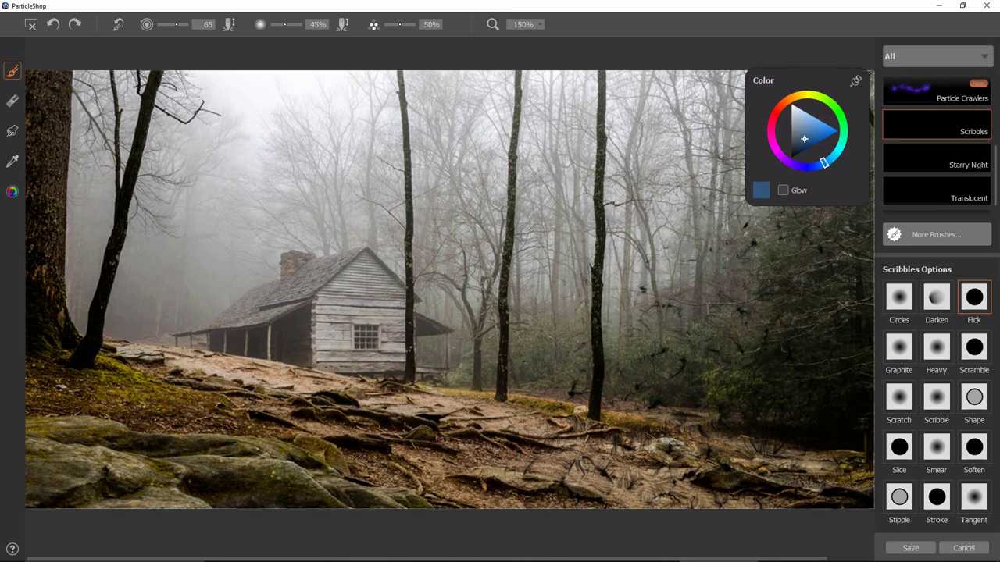
{"action": "left_click", "coordinate": [12, 161]}
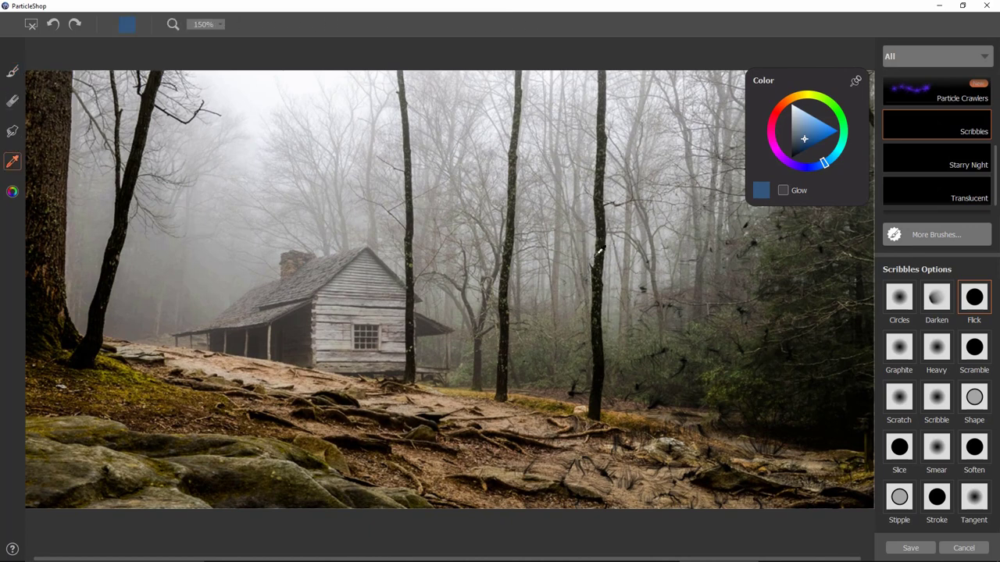
{"action": "left_click", "coordinate": [598, 255]}
{"action": "left_click", "coordinate": [12, 71]}
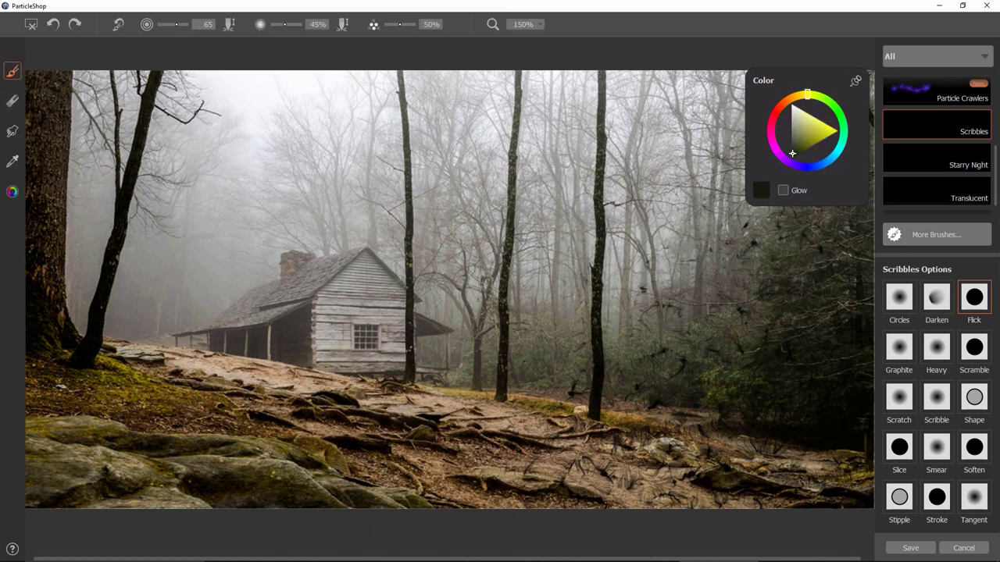
- Paint dark Flick foliage tufts along the slender trunks beside the cabin, reducing the brush size to 4 for the finer strokes
{"action": "mouse_move", "coordinate": [600, 160]}
{"action": "left_mouse_down"}
{"action": "mouse_move", "coordinate": [598, 186]}
{"action": "mouse_move", "coordinate": [599, 123]}
{"action": "left_mouse_up"}
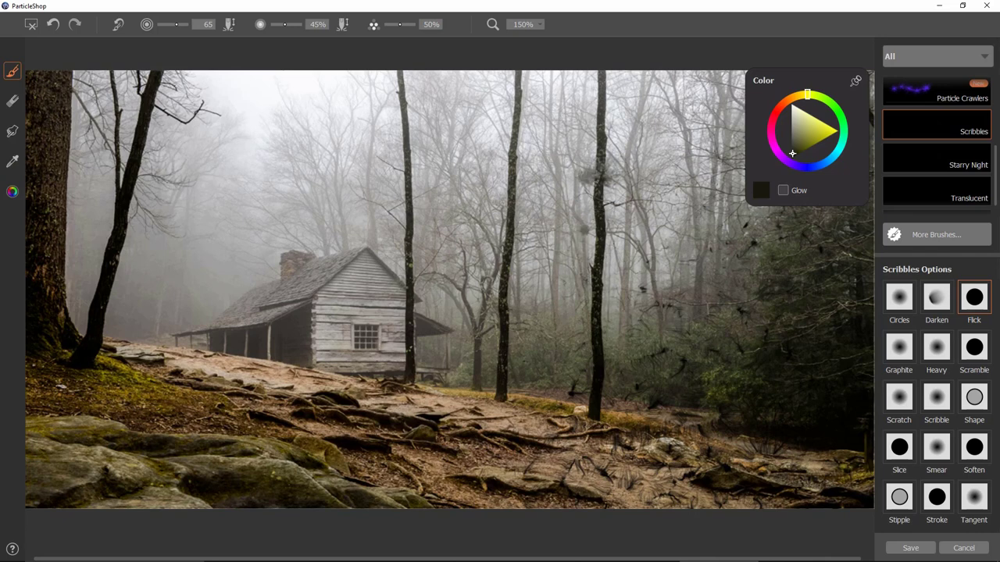
{"action": "left_click_drag", "start_coordinate": [583, 229], "coordinate": [594, 234]}
{"action": "key", "text": "bracketleft"}
{"action": "mouse_move", "coordinate": [595, 167]}
{"action": "left_mouse_down"}
{"action": "mouse_move", "coordinate": [579, 120]}
{"action": "mouse_move", "coordinate": [615, 114]}
{"action": "left_mouse_up"}
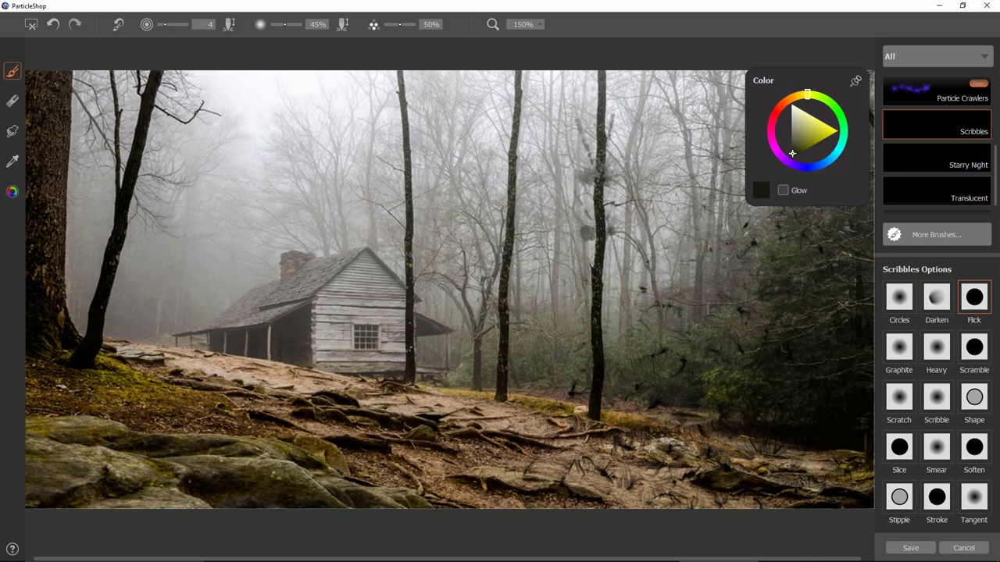
{"action": "mouse_move", "coordinate": [615, 234]}
{"action": "left_mouse_down"}
{"action": "mouse_move", "coordinate": [578, 325]}
{"action": "mouse_move", "coordinate": [613, 327]}
{"action": "left_mouse_up"}
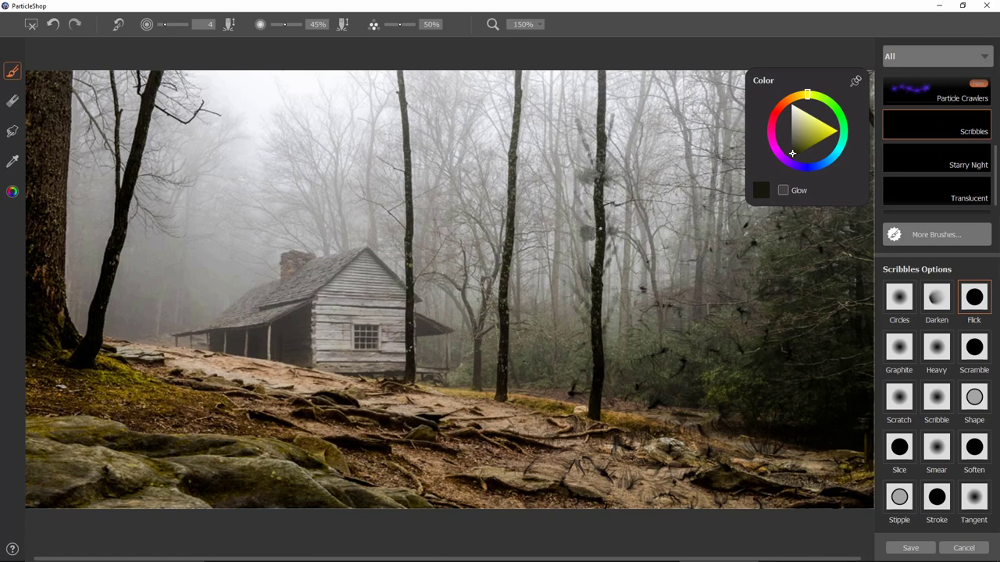
{"action": "mouse_move", "coordinate": [597, 122]}
{"action": "left_mouse_down"}
{"action": "mouse_move", "coordinate": [595, 83]}
{"action": "mouse_move", "coordinate": [612, 62]}
{"action": "left_mouse_up"}
{"action": "left_click_drag", "start_coordinate": [614, 106], "coordinate": [630, 51]}
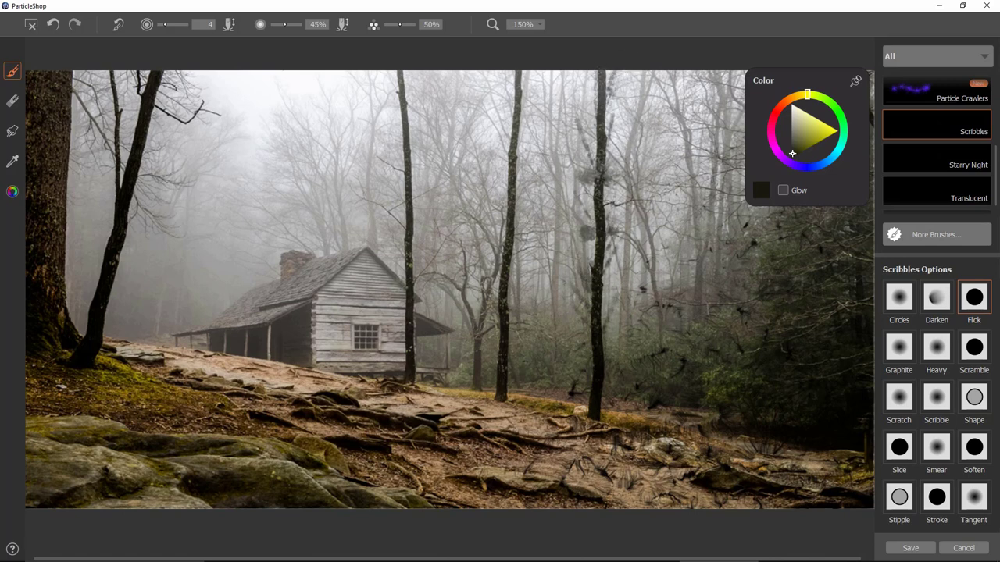
{"action": "left_click_drag", "start_coordinate": [530, 166], "coordinate": [537, 123]}
- Scribble dark texture over the forest beside the evergreens with the Graphite brush at size 133
{"action": "left_click", "coordinate": [900, 352]}
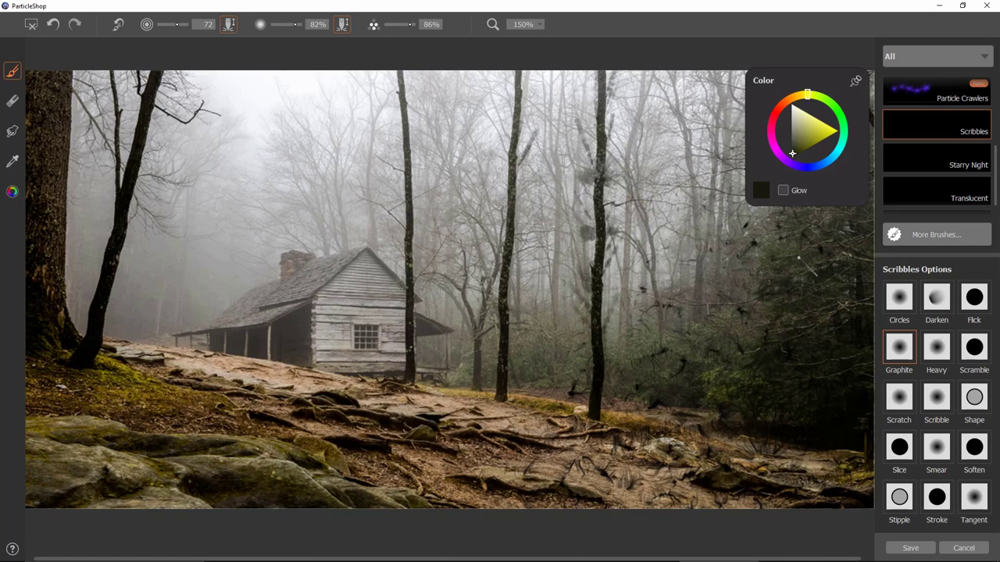
{"action": "key", "text": "space"}
{"action": "left_click_drag", "start_coordinate": [726, 310], "coordinate": [689, 297]}
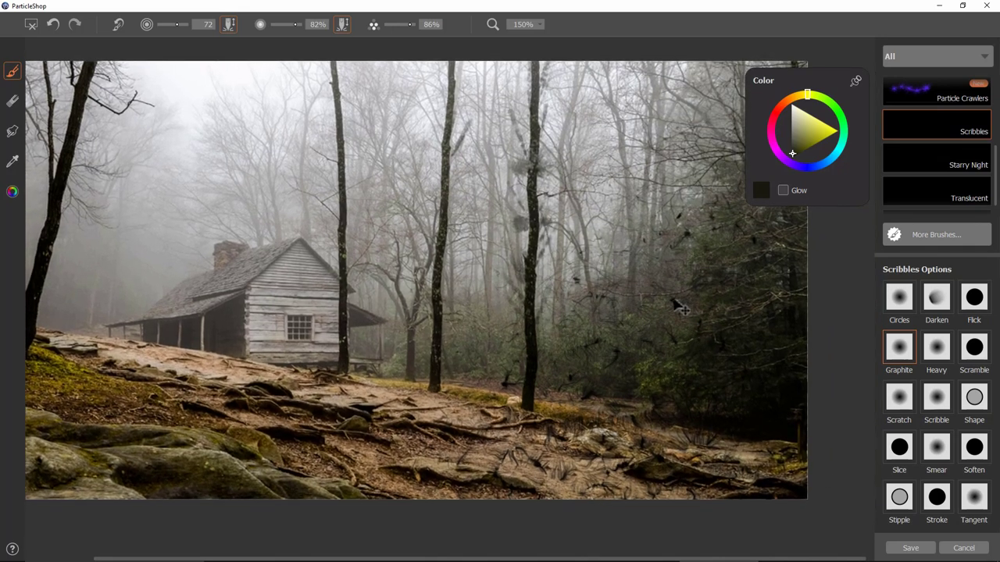
{"action": "mouse_move", "coordinate": [678, 289]}
{"action": "left_mouse_down"}
{"action": "mouse_move", "coordinate": [686, 215]}
{"action": "mouse_move", "coordinate": [473, 339]}
{"action": "mouse_move", "coordinate": [593, 322]}
{"action": "mouse_move", "coordinate": [563, 266]}
{"action": "mouse_move", "coordinate": [633, 251]}
{"action": "mouse_move", "coordinate": [635, 285]}
{"action": "left_mouse_up"}
{"action": "key", "text": "space"}
{"action": "left_click_drag", "start_coordinate": [659, 248], "coordinate": [686, 351], "text": "ctrl+alt"}
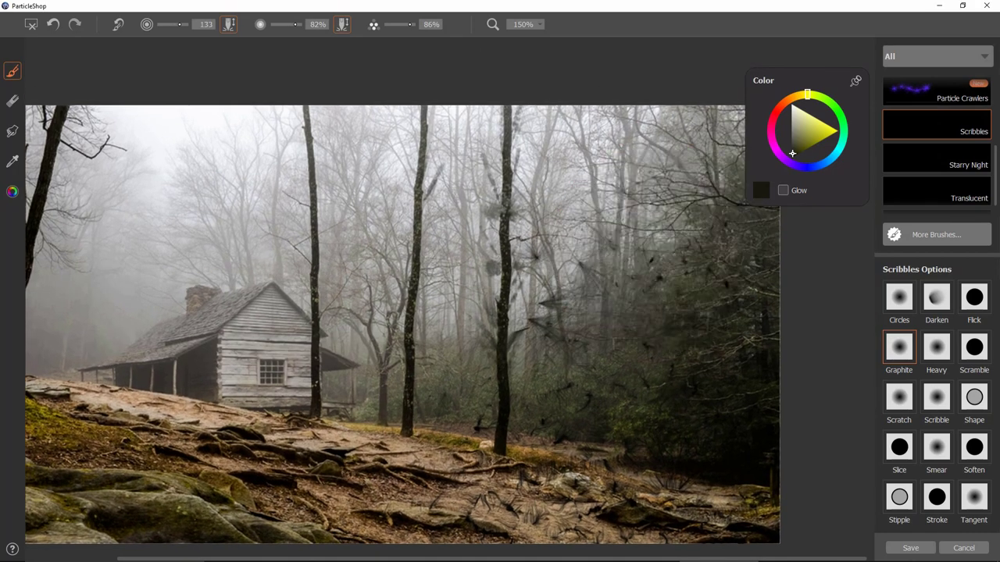
{"action": "mouse_move", "coordinate": [679, 211]}
{"action": "left_mouse_down"}
{"action": "mouse_move", "coordinate": [681, 226]}
{"action": "mouse_move", "coordinate": [684, 215]}
{"action": "left_mouse_up"}
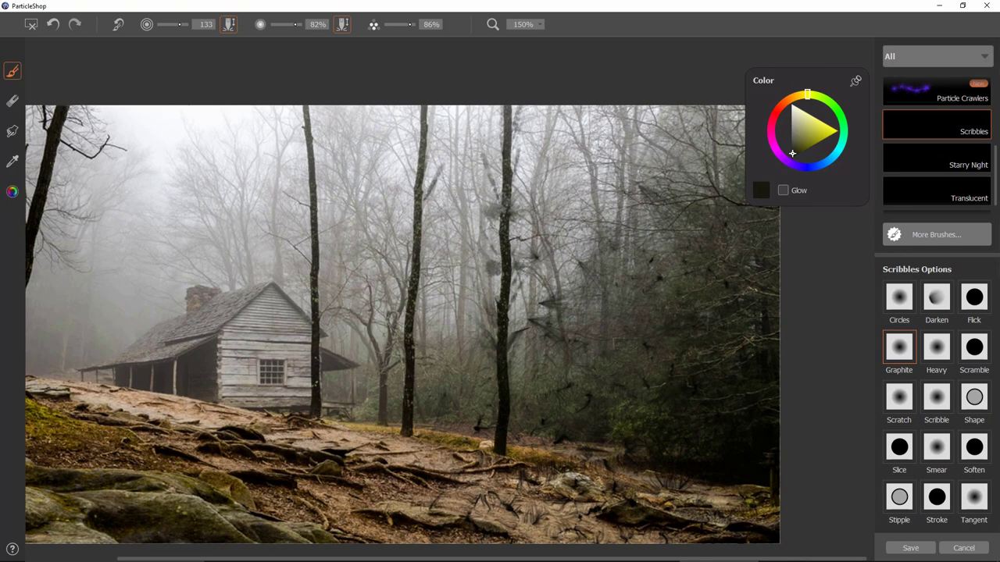
{"action": "left_click_drag", "start_coordinate": [470, 345], "coordinate": [513, 333]}
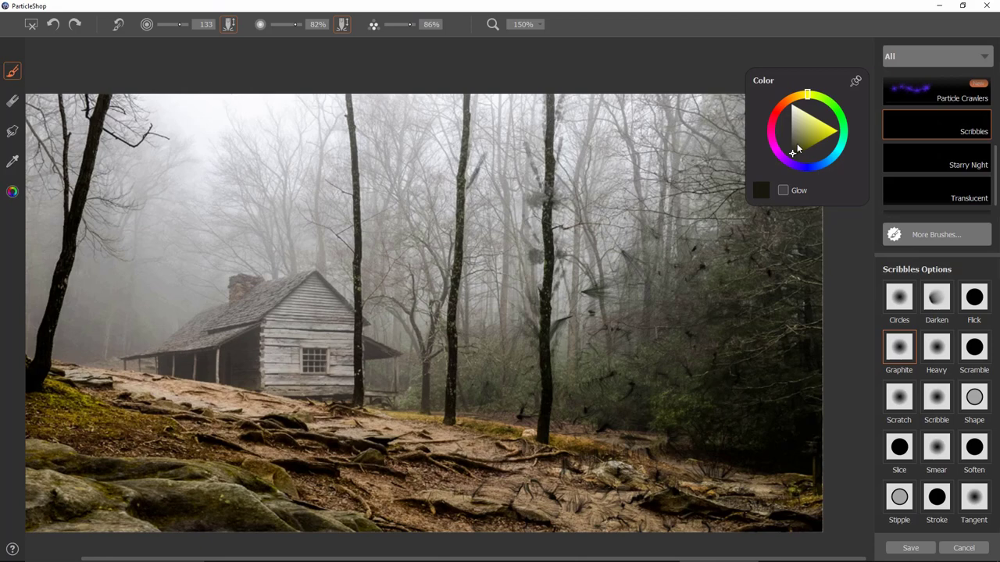
- Try white Graphite strokes across the ground in front of the cabin, and undo them
{"action": "left_click", "coordinate": [794, 104]}
{"action": "left_click_drag", "start_coordinate": [283, 403], "coordinate": [359, 345]}
{"action": "mouse_move", "coordinate": [195, 367]}
{"action": "left_mouse_down"}
{"action": "mouse_move", "coordinate": [258, 281]}
{"action": "mouse_move", "coordinate": [687, 274]}
{"action": "mouse_move", "coordinate": [750, 312]}
{"action": "mouse_move", "coordinate": [453, 308]}
{"action": "mouse_move", "coordinate": [375, 375]}
{"action": "left_mouse_up"}
{"action": "key", "text": "ctrl+z"}
{"action": "key", "text": "ctrl+z"}
- Try white Graphite strokes over the dark evergreens at brush size 71, and undo them
{"action": "key", "text": "["}
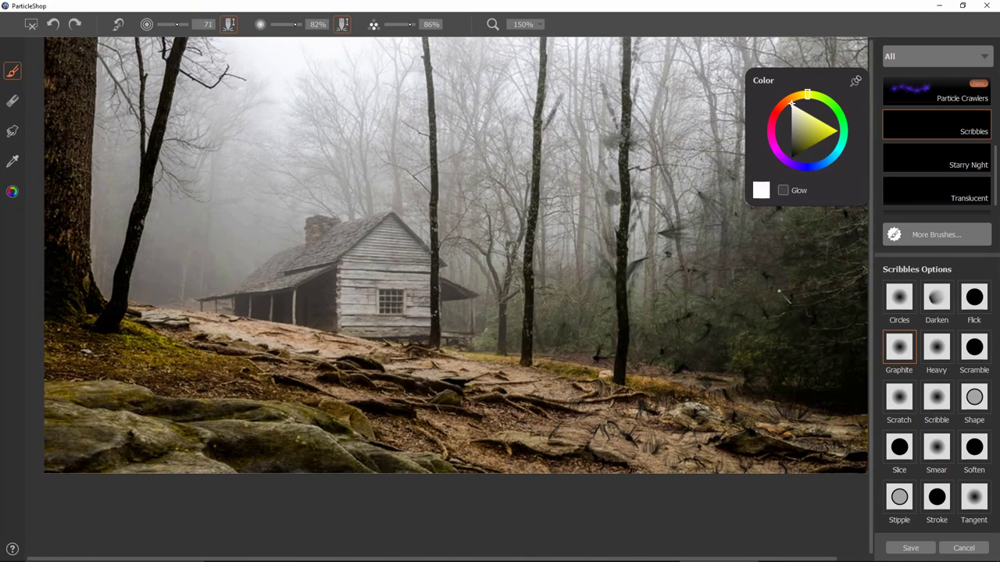
{"action": "mouse_move", "coordinate": [796, 285]}
{"action": "left_mouse_down"}
{"action": "mouse_move", "coordinate": [609, 328]}
{"action": "mouse_move", "coordinate": [664, 320]}
{"action": "mouse_move", "coordinate": [641, 336]}
{"action": "left_mouse_up"}
{"action": "key", "text": "ctrl+z"}
{"action": "left_click_drag", "start_coordinate": [799, 279], "coordinate": [656, 336]}
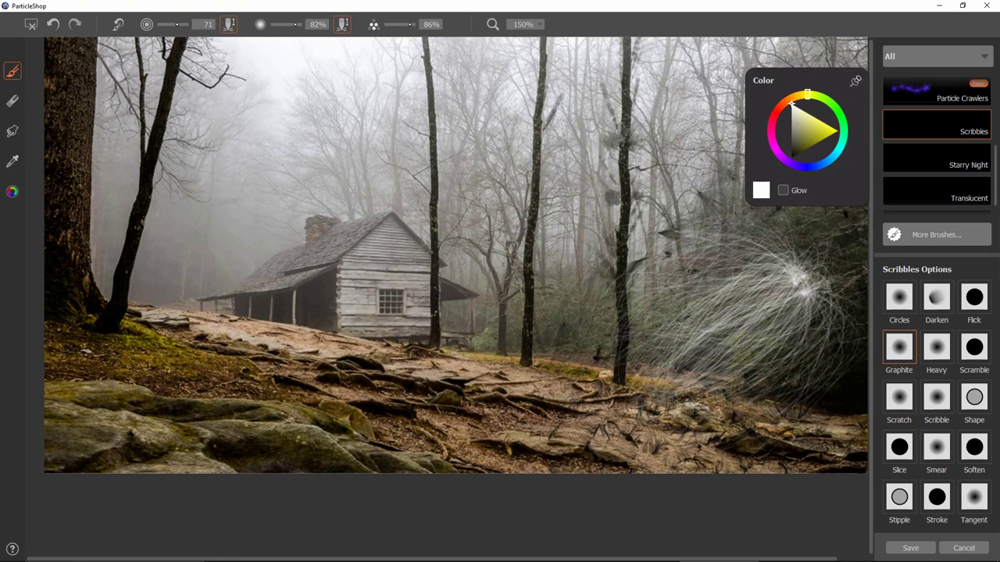
{"action": "key", "text": "ctrl+z"}
{"action": "key", "text": "ctrl+z"}
{"action": "key", "text": "ctrl+z"}
{"action": "mouse_move", "coordinate": [723, 308]}
{"action": "left_mouse_down"}
{"action": "mouse_move", "coordinate": [777, 297]}
{"action": "mouse_move", "coordinate": [747, 266]}
{"action": "left_mouse_up"}
{"action": "key", "text": "ctrl+z"}
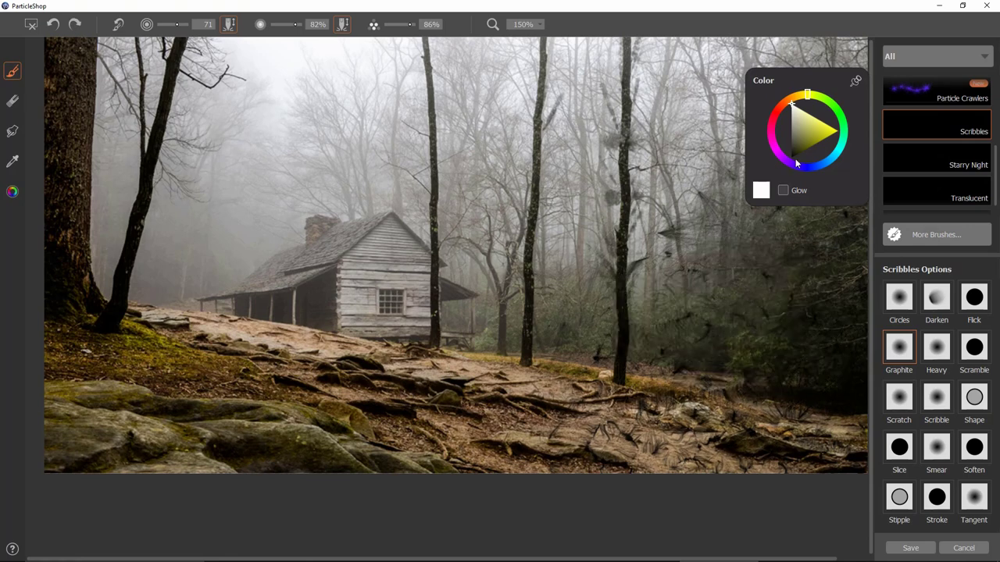
- Set the paint colour to dark grey, scribble over the evergreens with Graphite, and reduce the brush size to 25
{"action": "left_click_drag", "start_coordinate": [792, 125], "coordinate": [791, 145]}
{"action": "mouse_move", "coordinate": [691, 323]}
{"action": "left_mouse_down"}
{"action": "mouse_move", "coordinate": [774, 282]}
{"action": "mouse_move", "coordinate": [778, 305]}
{"action": "mouse_move", "coordinate": [817, 313]}
{"action": "mouse_move", "coordinate": [763, 287]}
{"action": "mouse_move", "coordinate": [739, 320]}
{"action": "mouse_move", "coordinate": [677, 325]}
{"action": "left_mouse_up"}
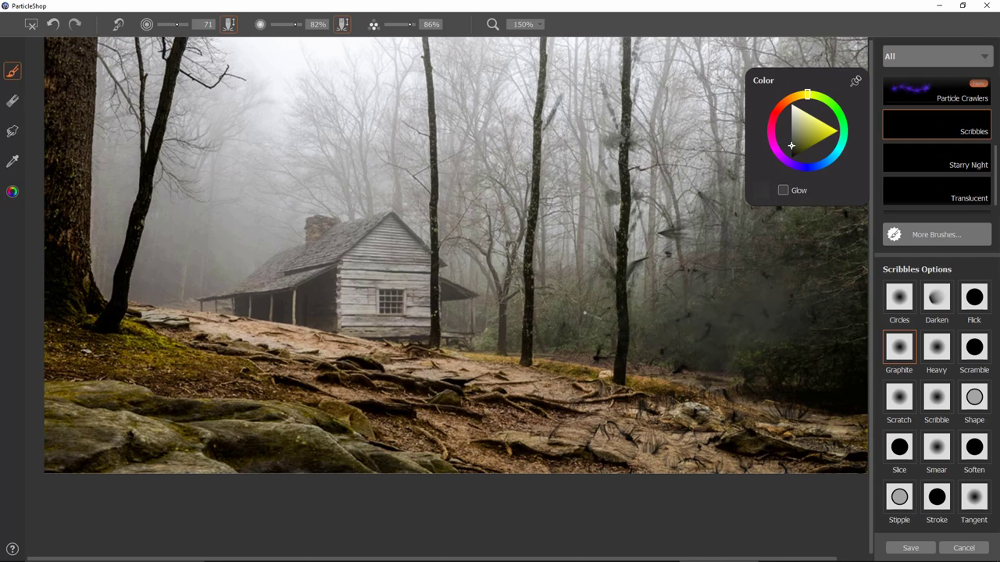
{"action": "key", "text": "bracketleft"}
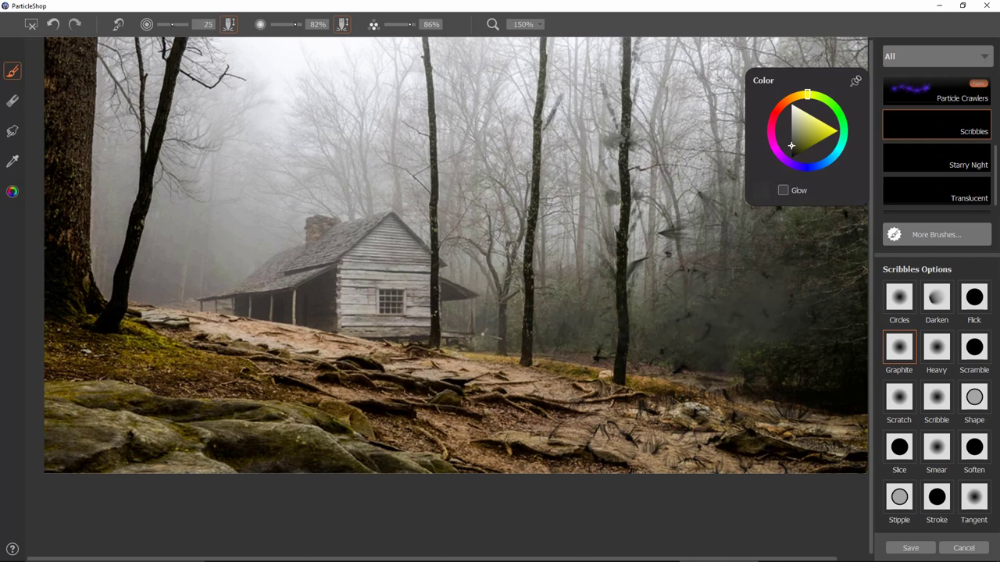
- Increase the Graphite brush size to 102
{"action": "key", "text": "bracketright"}
{"action": "key", "text": "bracketright"}
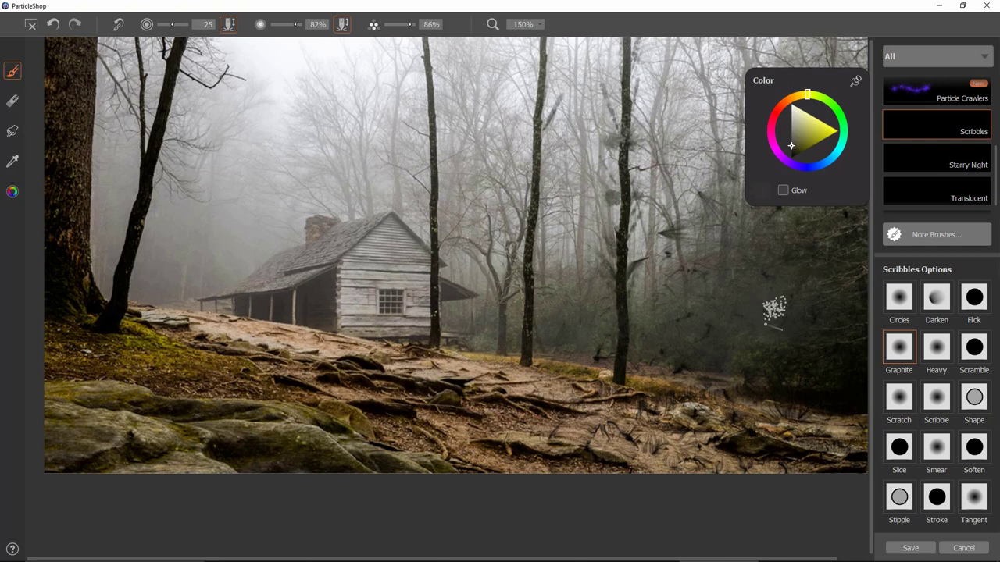
{"action": "key", "text": "space"}
{"action": "left_click_drag", "start_coordinate": [844, 312], "coordinate": [803, 365]}
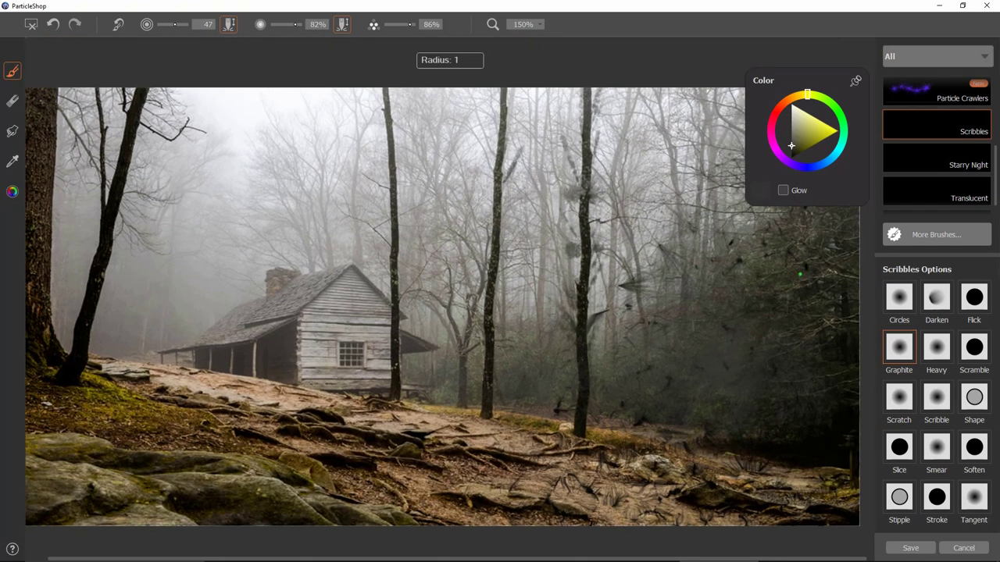
{"action": "key", "text": "bracketright"}
{"action": "key", "text": "bracketright"}
{"action": "key", "text": "bracketright"}
{"action": "key", "text": "bracketright"}
{"action": "key", "text": "bracketright"}
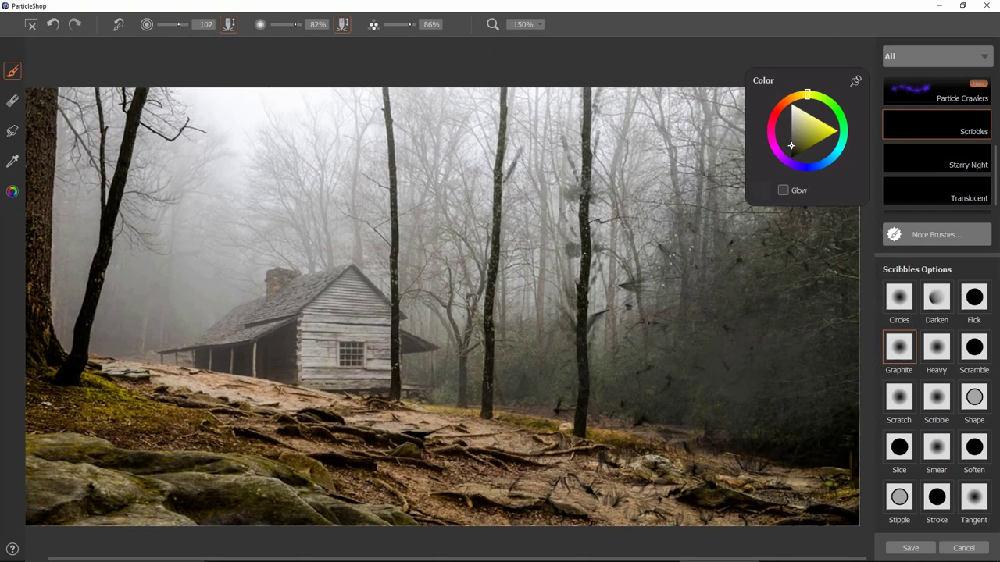
{"action": "mouse_move", "coordinate": [628, 428]}
{"action": "left_mouse_down"}
{"action": "mouse_move", "coordinate": [610, 387]}
{"action": "mouse_move", "coordinate": [627, 379]}
{"action": "mouse_move", "coordinate": [598, 370]}
{"action": "left_mouse_up"}
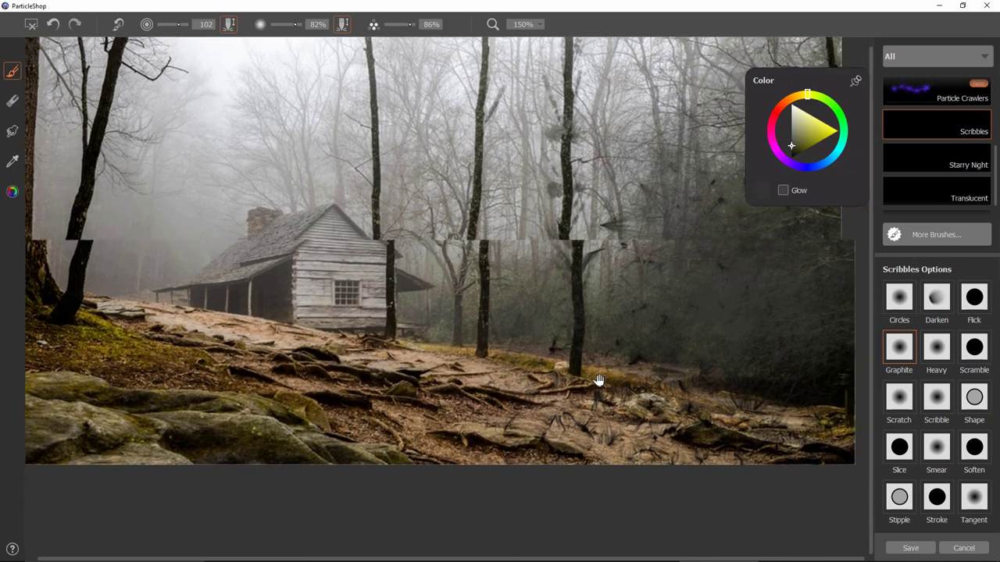
- Switch to the Heavy brush and undo the last Graphite scribble over the evergreens
{"action": "left_click", "coordinate": [937, 348]}
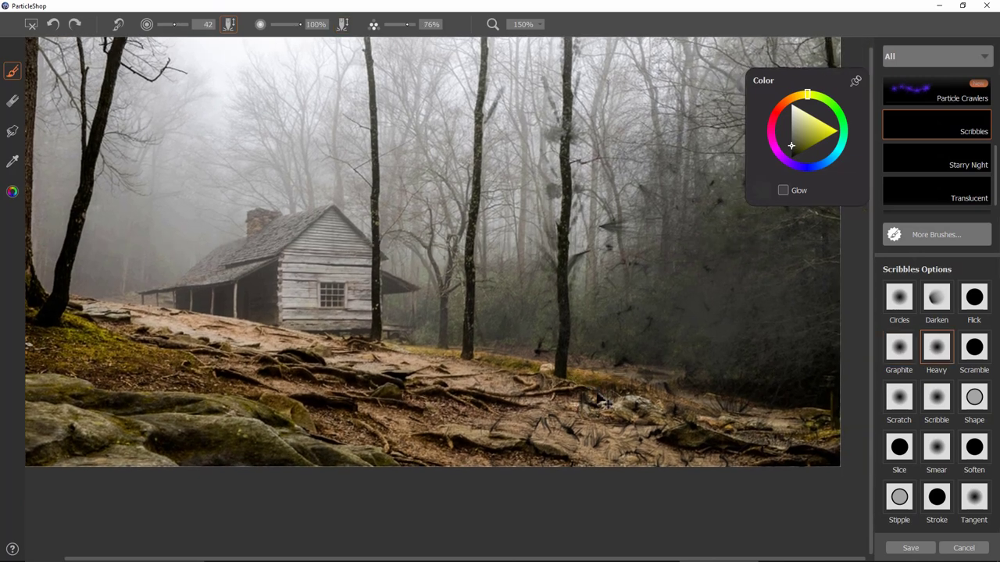
{"action": "key", "text": "ctrl+z"}
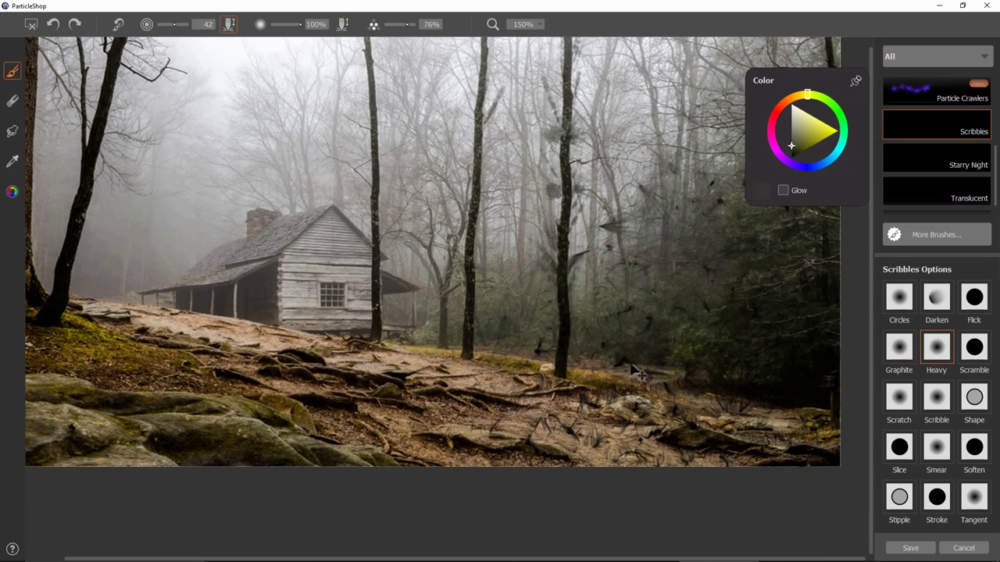
{"action": "left_click_drag", "start_coordinate": [503, 367], "coordinate": [571, 353]}
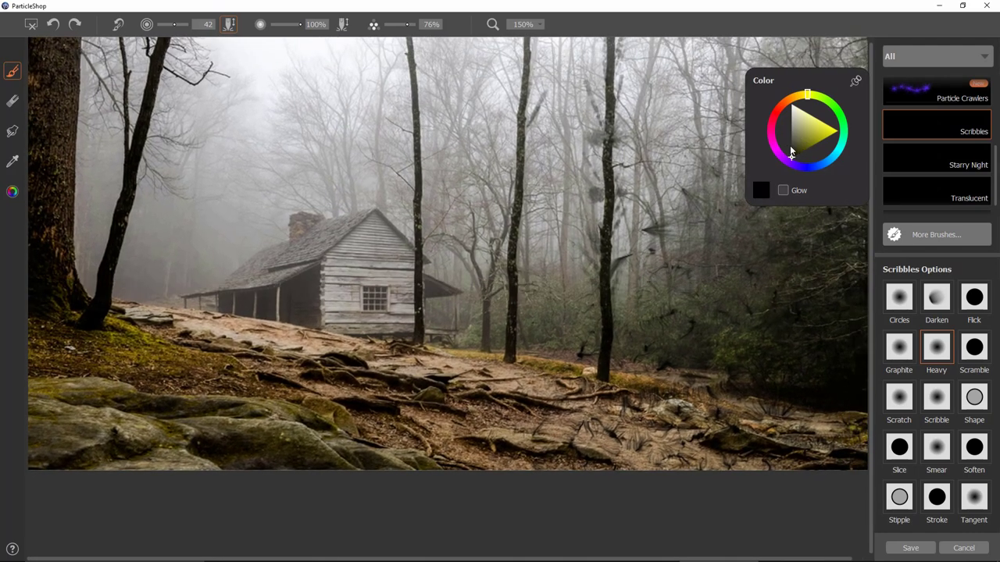
- Set the paint colour to dark olive and paint thick branching Heavy strokes at size 42 across the rocky ground beside the cabin
{"action": "left_click", "coordinate": [792, 151]}
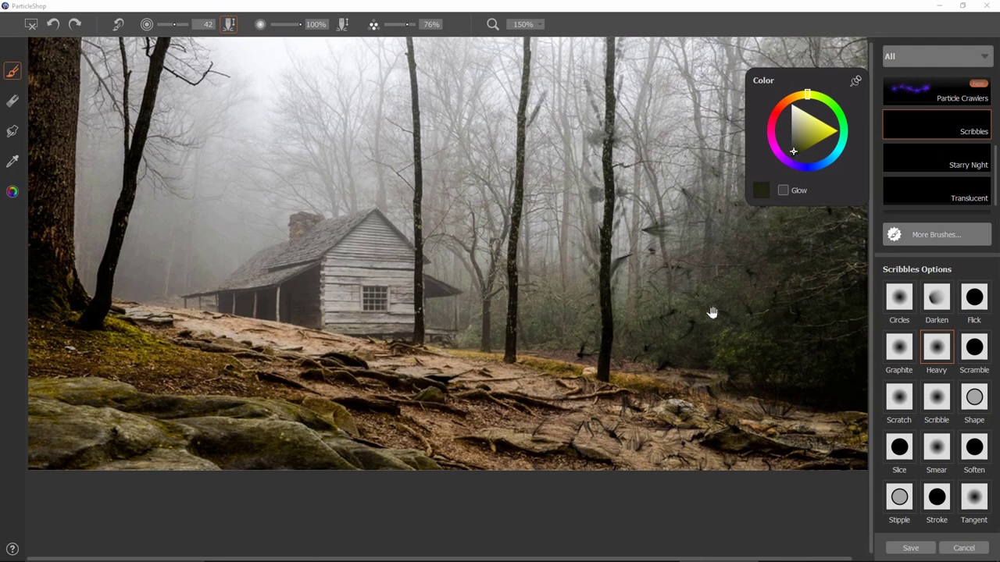
{"action": "left_click_drag", "start_coordinate": [712, 313], "coordinate": [675, 306]}
{"action": "mouse_move", "coordinate": [814, 365]}
{"action": "left_mouse_down"}
{"action": "mouse_move", "coordinate": [735, 382]}
{"action": "mouse_move", "coordinate": [647, 420]}
{"action": "mouse_move", "coordinate": [611, 420]}
{"action": "mouse_move", "coordinate": [630, 400]}
{"action": "mouse_move", "coordinate": [553, 367]}
{"action": "mouse_move", "coordinate": [510, 422]}
{"action": "mouse_move", "coordinate": [570, 382]}
{"action": "mouse_move", "coordinate": [585, 421]}
{"action": "mouse_move", "coordinate": [546, 447]}
{"action": "mouse_move", "coordinate": [413, 482]}
{"action": "left_mouse_up"}
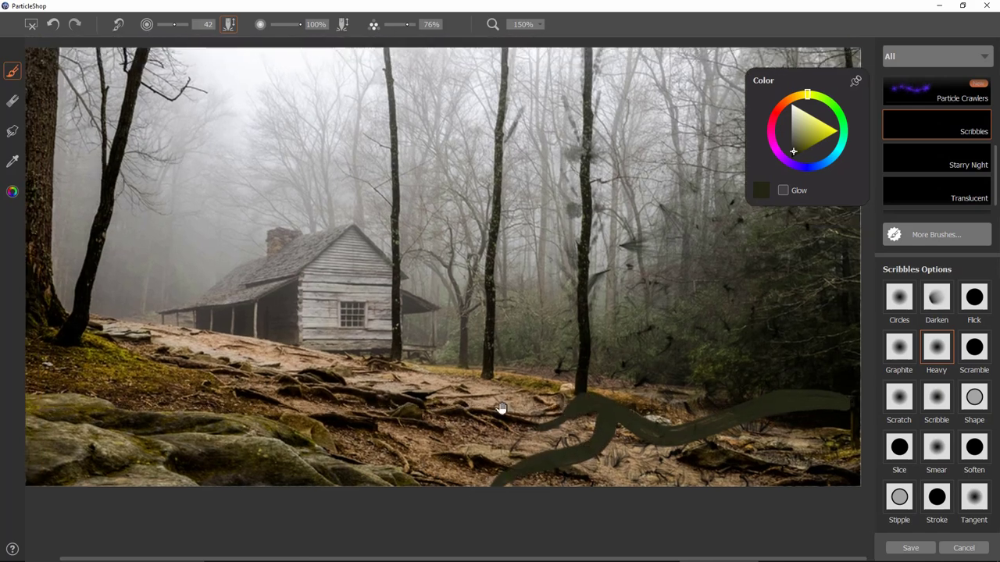
{"action": "left_click_drag", "start_coordinate": [551, 402], "coordinate": [471, 385]}
{"action": "left_click_drag", "start_coordinate": [585, 401], "coordinate": [476, 385]}
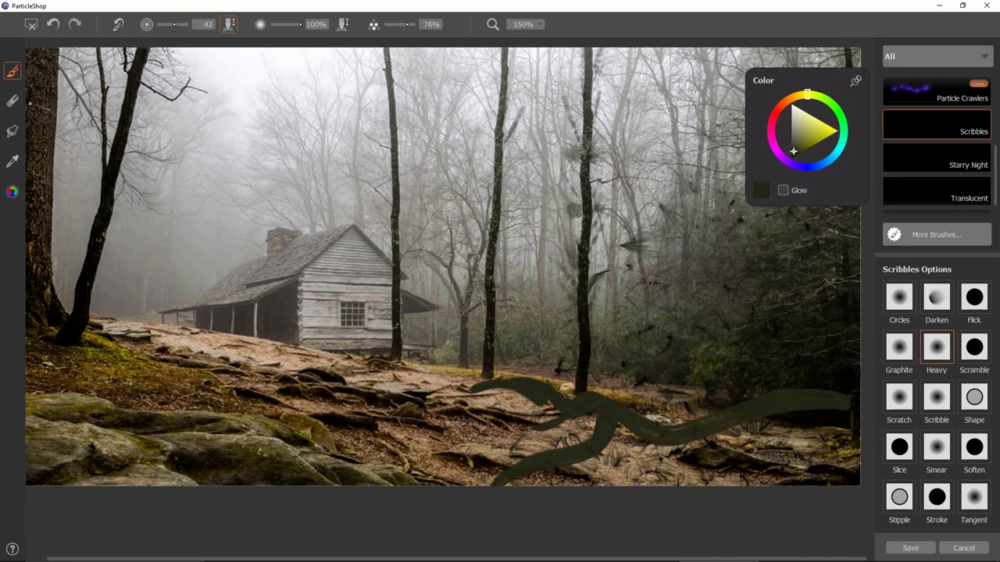
- Sample a dark brown and a lighter brown from the rooty ground, and extend the tip of the Heavy stroke in brown
{"action": "left_click", "coordinate": [13, 159]}
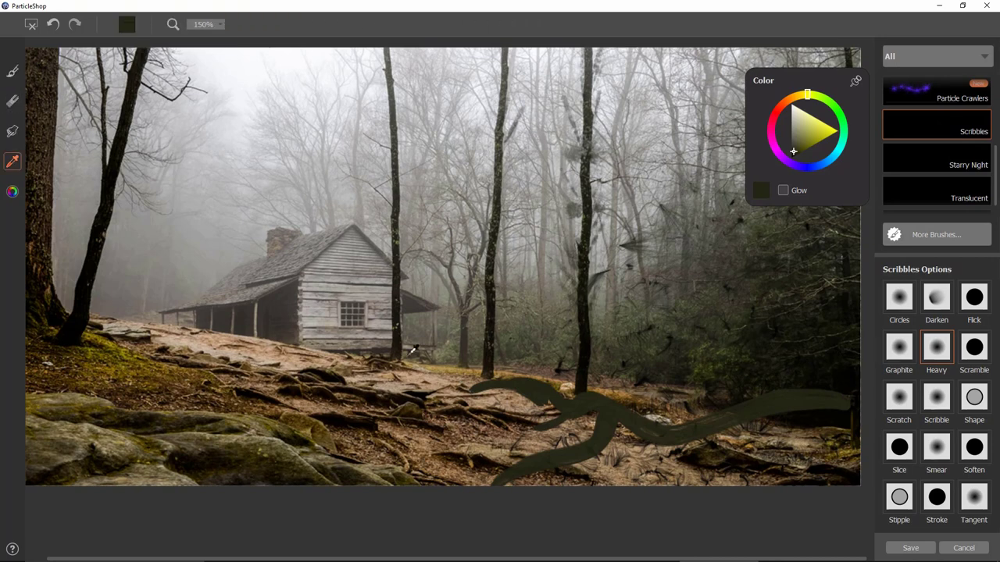
{"action": "left_click", "coordinate": [420, 402]}
{"action": "left_click", "coordinate": [12, 71]}
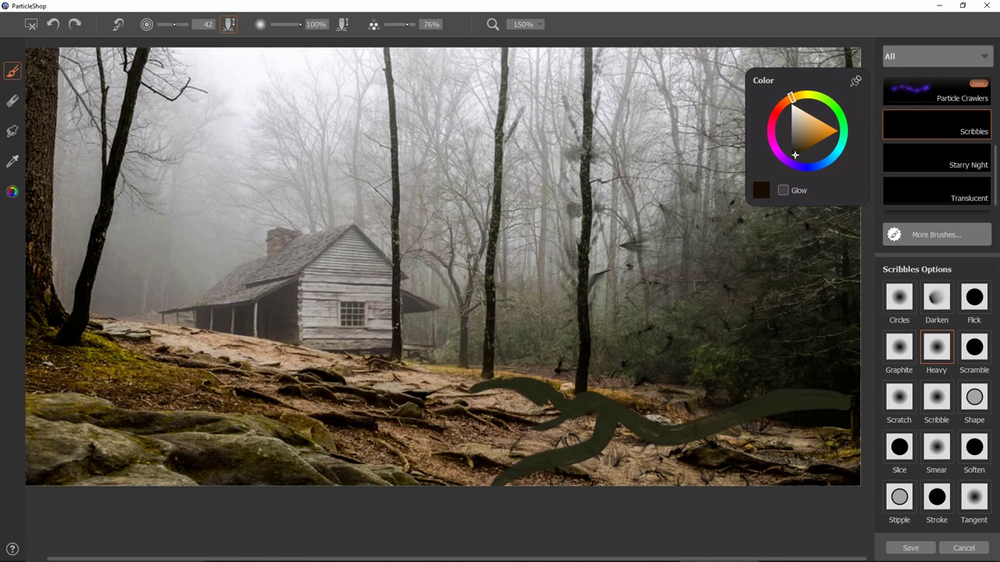
{"action": "left_click", "coordinate": [13, 161]}
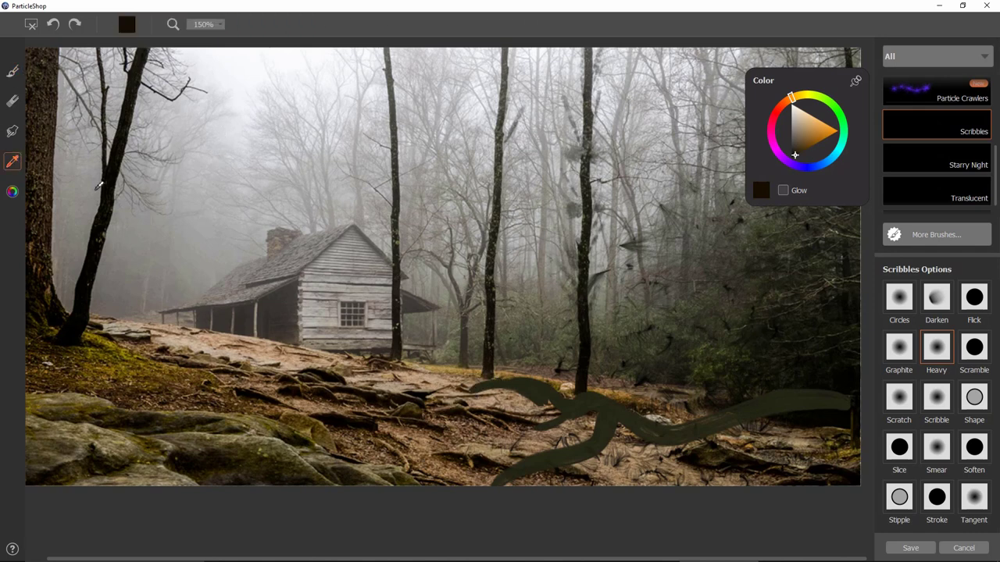
{"action": "left_click", "coordinate": [466, 402]}
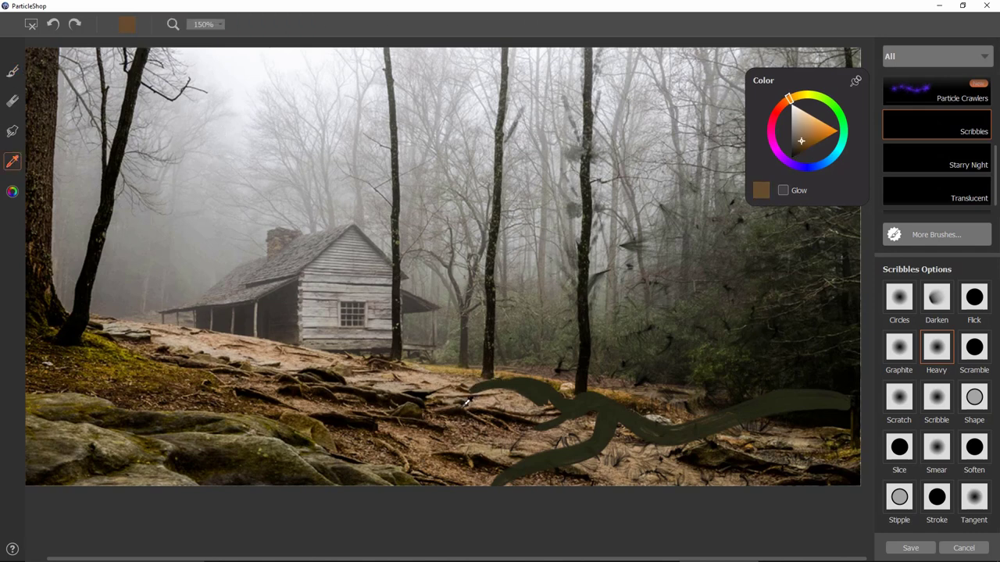
{"action": "left_click", "coordinate": [13, 71]}
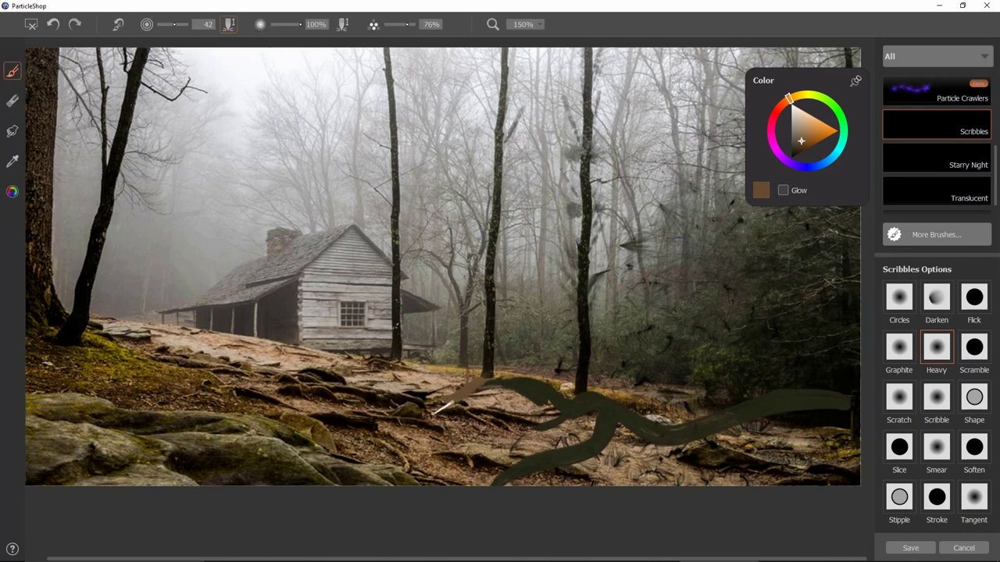
- Sample a dark olive from the grass near the middle tree's base and paint more Heavy strokes across the ground
{"action": "left_click", "coordinate": [12, 162]}
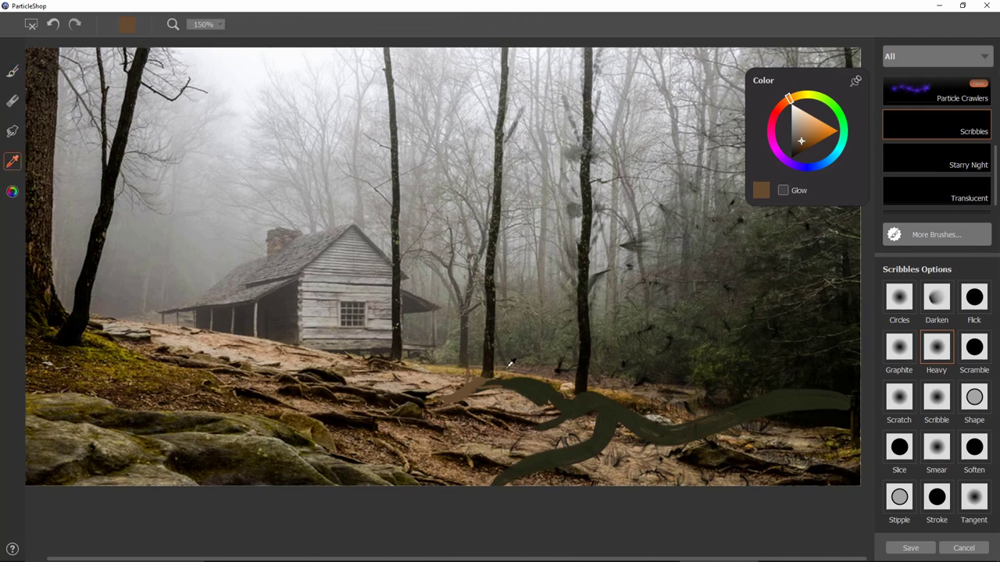
{"action": "left_click", "coordinate": [512, 368]}
{"action": "left_click", "coordinate": [12, 71]}
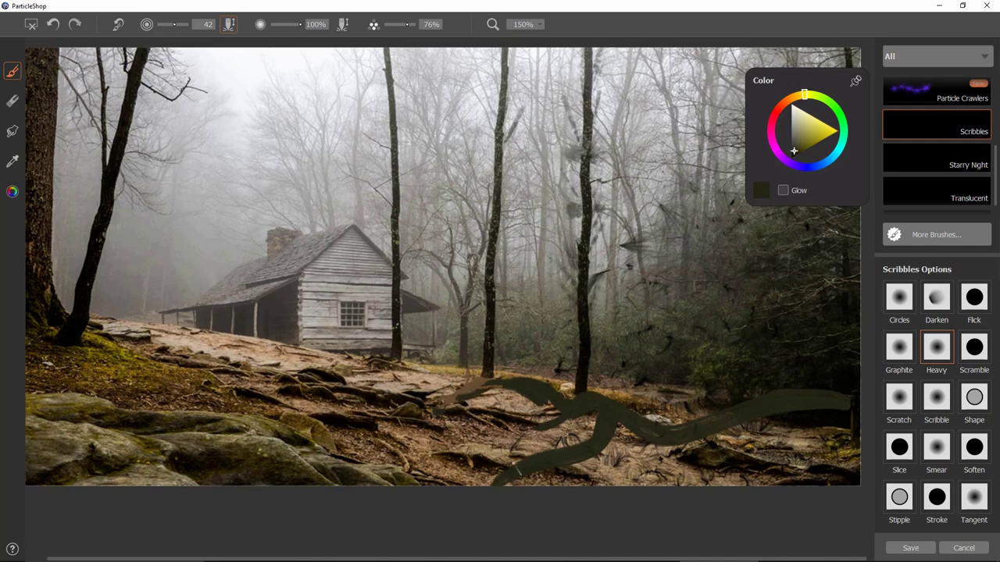
{"action": "left_click_drag", "start_coordinate": [461, 457], "coordinate": [325, 419]}
{"action": "mouse_move", "coordinate": [336, 454]}
{"action": "left_mouse_down"}
{"action": "mouse_move", "coordinate": [322, 369]}
{"action": "mouse_move", "coordinate": [326, 385]}
{"action": "mouse_move", "coordinate": [277, 383]}
{"action": "left_mouse_up"}
- Undo all the Heavy strokes painted across the ground
{"action": "key", "text": "ctrl+z"}
{"action": "key", "text": "ctrl+z"}
{"action": "key", "text": "ctrl+z"}
{"action": "key", "text": "ctrl+z"}
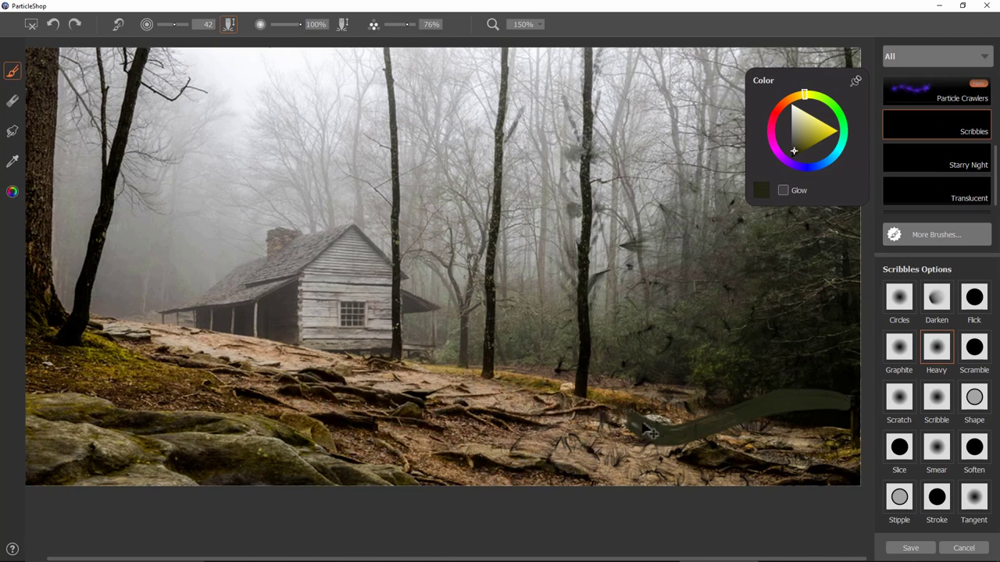
{"action": "key", "text": "ctrl+z"}
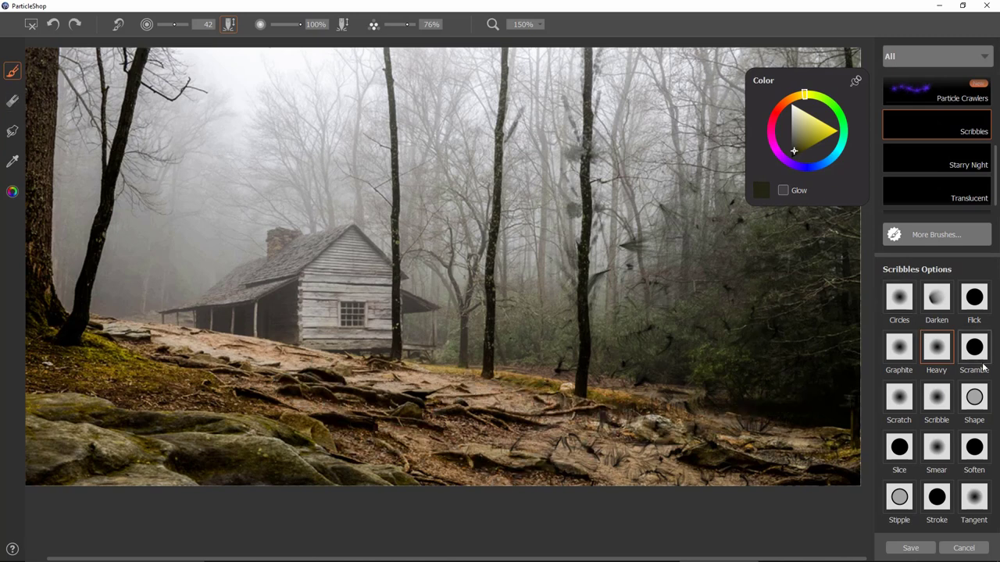
- Select the Scramble brush, try strokes at size 39 over the tall trees and evergreens, and undo them
{"action": "left_click", "coordinate": [970, 343]}
{"action": "mouse_move", "coordinate": [516, 344]}
{"action": "left_mouse_down"}
{"action": "mouse_move", "coordinate": [438, 367]}
{"action": "mouse_move", "coordinate": [500, 219]}
{"action": "left_mouse_up"}
{"action": "key", "text": "ctrl+z"}
{"action": "key", "text": "["}
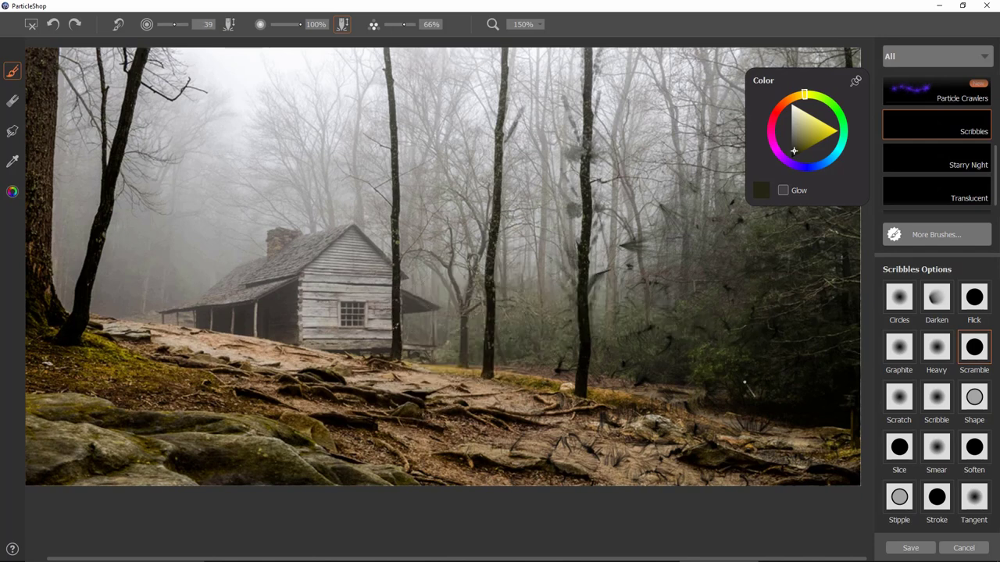
{"action": "left_click_drag", "start_coordinate": [707, 351], "coordinate": [633, 390]}
{"action": "key", "text": "ctrl+z"}
{"action": "left_click_drag", "start_coordinate": [762, 344], "coordinate": [741, 323]}
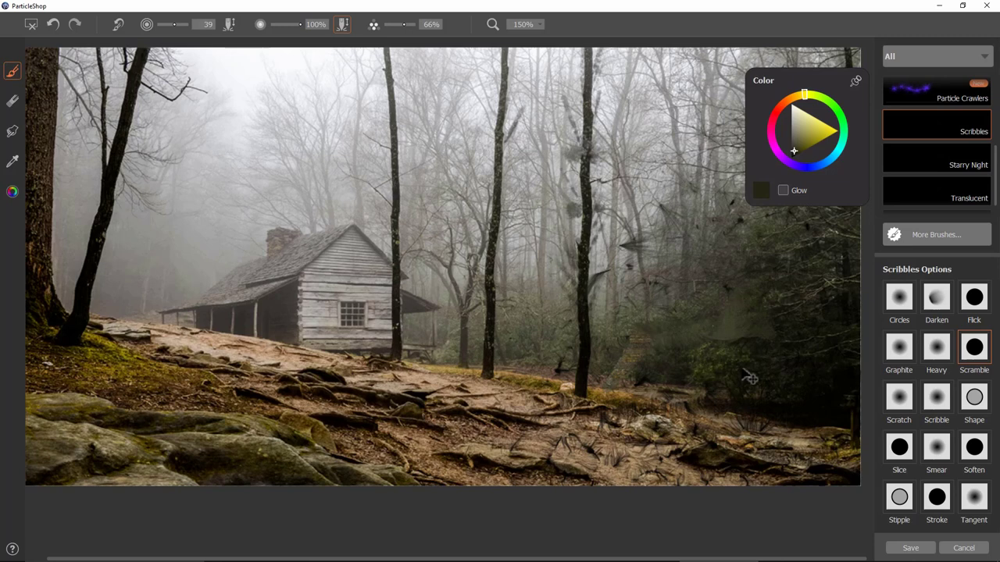
- Enlarge the Scramble brush to 205 and break up the evergreens, the treetops and the branches of the leaning tree
{"action": "key", "text": "bracketright"}
{"action": "key", "text": "bracketright"}
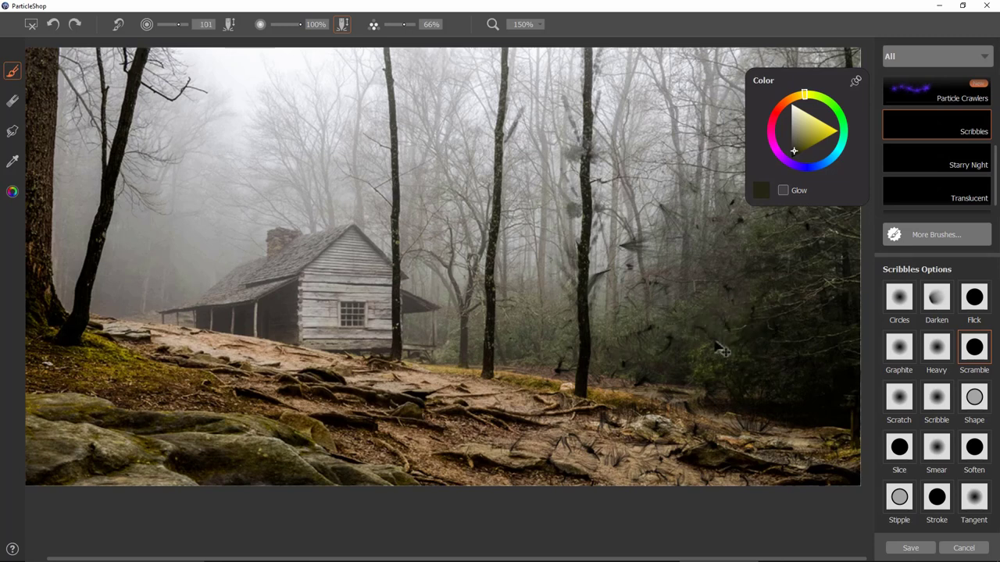
{"action": "key", "text": "bracketright"}
{"action": "key", "text": "bracketright"}
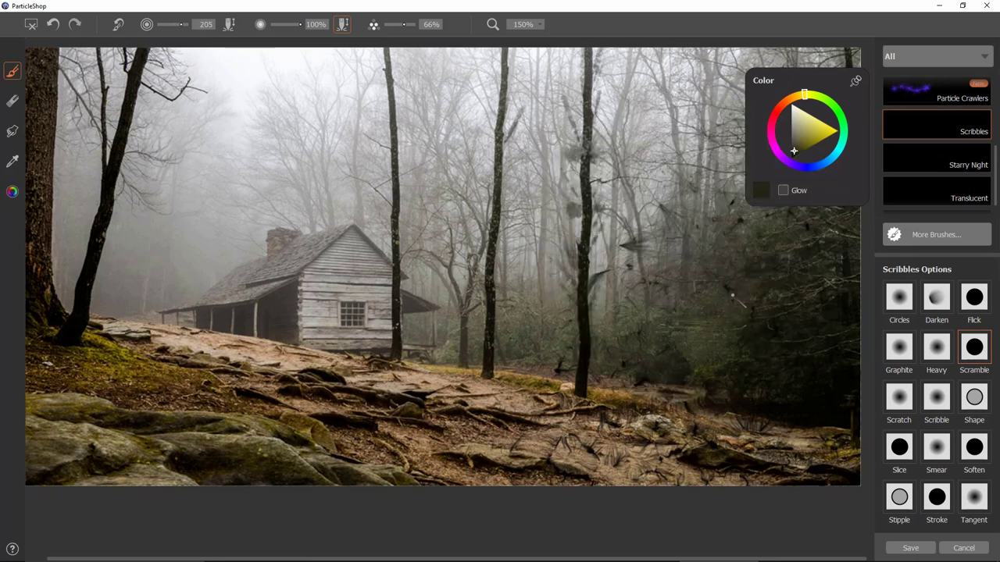
{"action": "mouse_move", "coordinate": [761, 379]}
{"action": "left_mouse_down"}
{"action": "mouse_move", "coordinate": [771, 353]}
{"action": "mouse_move", "coordinate": [648, 325]}
{"action": "left_mouse_up"}
{"action": "mouse_move", "coordinate": [565, 317]}
{"action": "left_mouse_down"}
{"action": "mouse_move", "coordinate": [513, 241]}
{"action": "mouse_move", "coordinate": [494, 76]}
{"action": "mouse_move", "coordinate": [504, 63]}
{"action": "left_mouse_up"}
{"action": "key", "text": "ctrl+z"}
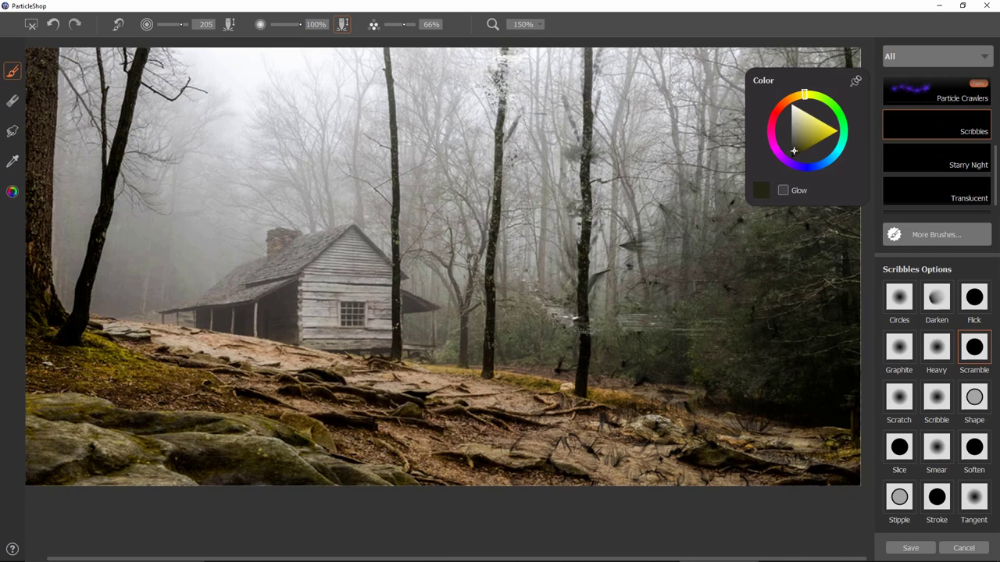
{"action": "left_click_drag", "start_coordinate": [386, 95], "coordinate": [236, 176]}
{"action": "mouse_move", "coordinate": [156, 137]}
{"action": "left_mouse_down"}
{"action": "mouse_move", "coordinate": [129, 86]}
{"action": "mouse_move", "coordinate": [191, 82]}
{"action": "left_mouse_up"}
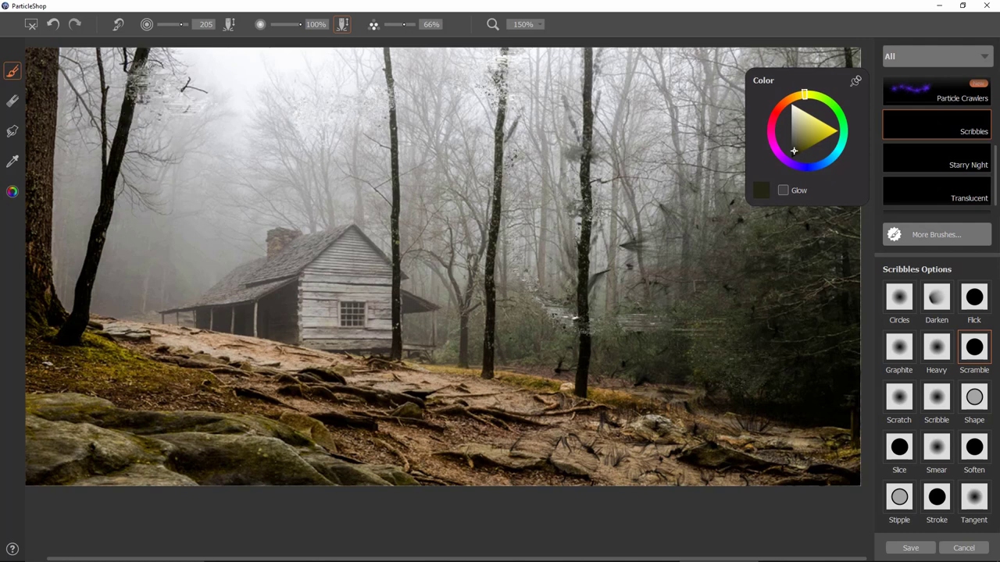
- Select the Scratch brush, try a stroke at size 452 across the foggy forest, and undo it
{"action": "left_click", "coordinate": [897, 402]}
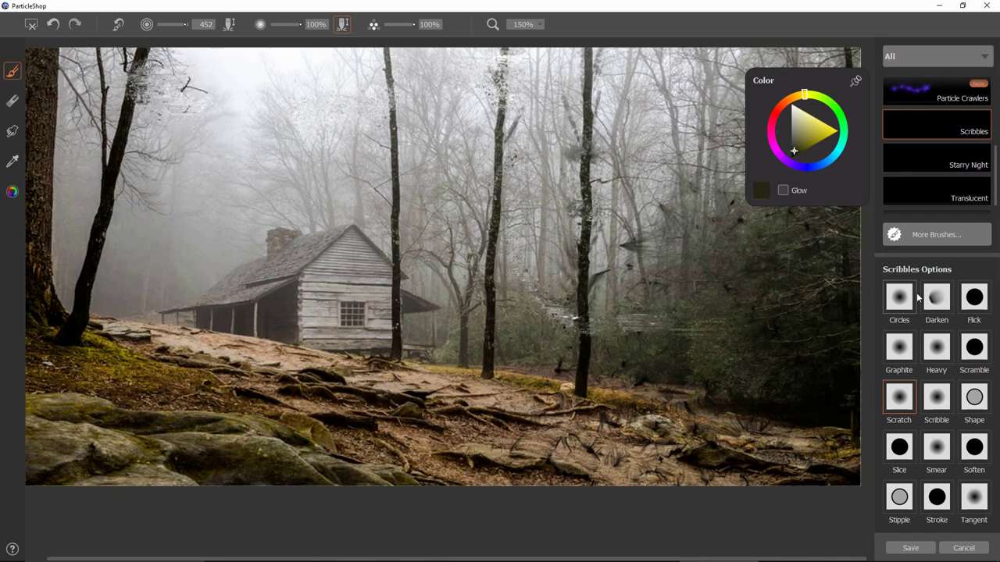
{"action": "mouse_move", "coordinate": [361, 267]}
{"action": "left_mouse_down"}
{"action": "mouse_move", "coordinate": [388, 219]}
{"action": "mouse_move", "coordinate": [417, 228]}
{"action": "mouse_move", "coordinate": [465, 217]}
{"action": "mouse_move", "coordinate": [587, 220]}
{"action": "left_mouse_up"}
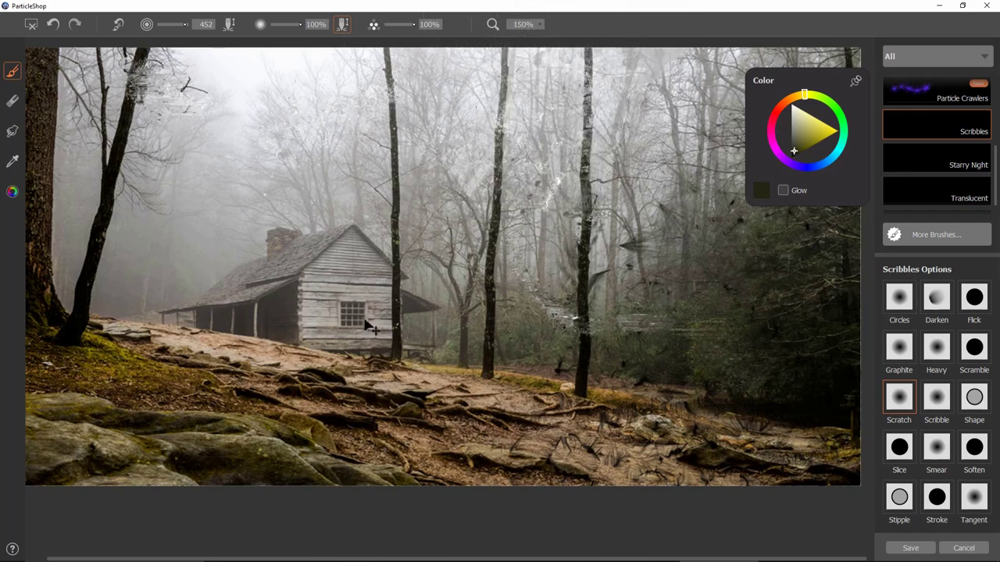
{"action": "key", "text": "ctrl+z"}
- Reduce the Scratch brush size to 2 and scratch texture into the fog between the leaning tree and the cabin
{"action": "left_click_drag", "start_coordinate": [250, 335], "coordinate": [256, 335]}
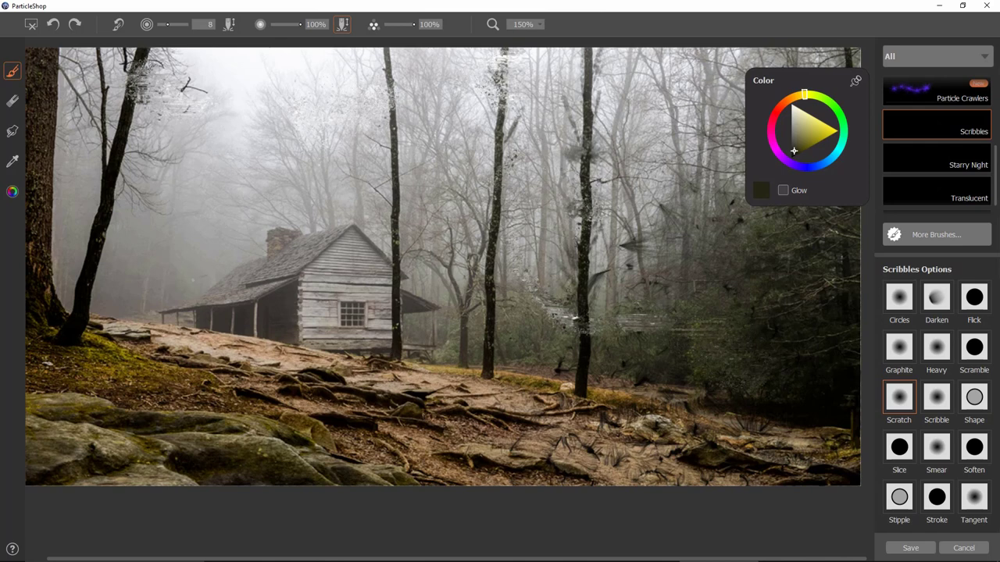
{"action": "key", "text": "bracketleft"}
{"action": "key", "text": "bracketleft"}
{"action": "key", "text": "bracketleft"}
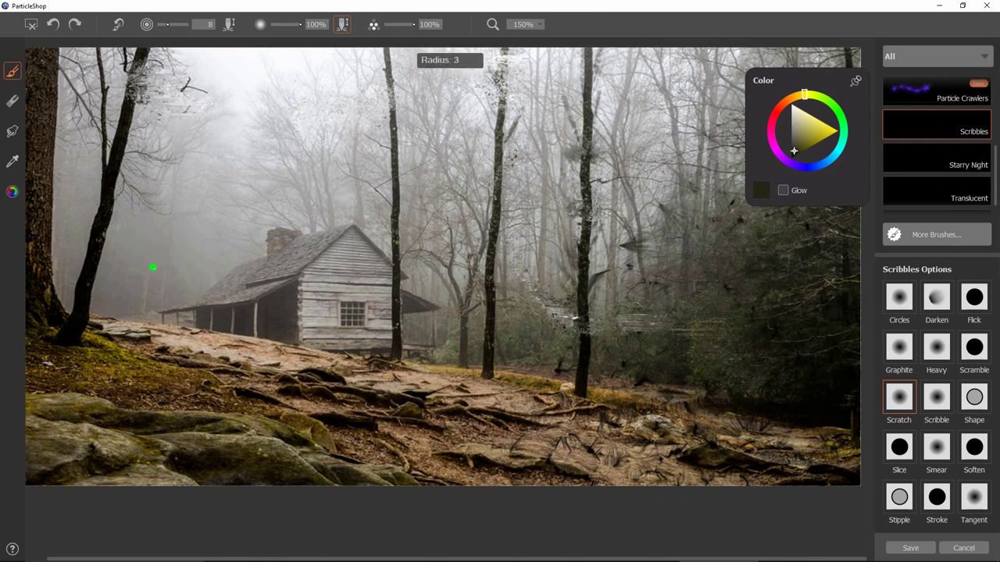
{"action": "mouse_move", "coordinate": [155, 248]}
{"action": "left_mouse_down"}
{"action": "mouse_move", "coordinate": [178, 258]}
{"action": "mouse_move", "coordinate": [121, 301]}
{"action": "left_mouse_up"}
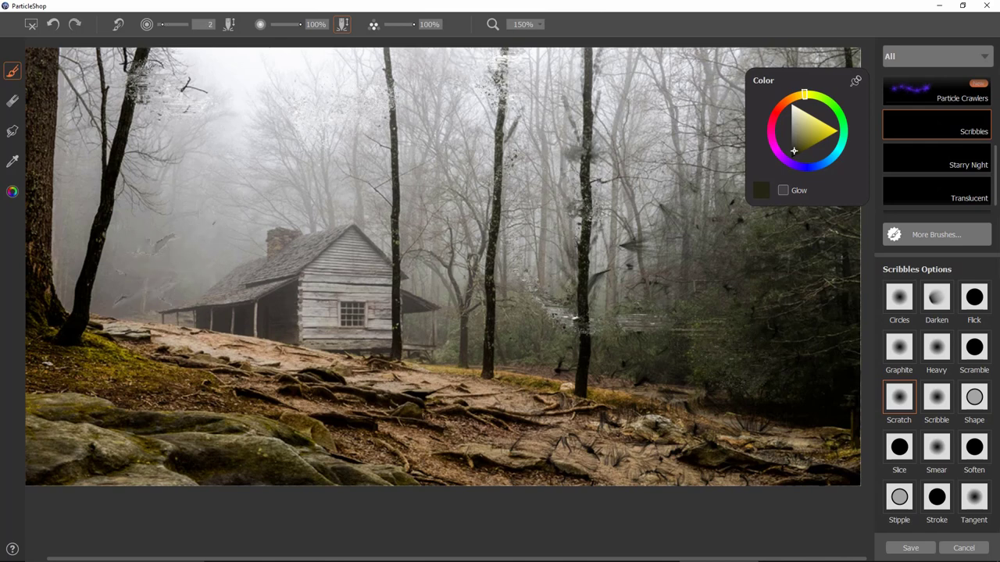
{"action": "mouse_move", "coordinate": [184, 231]}
{"action": "left_mouse_down"}
{"action": "mouse_move", "coordinate": [106, 263]}
{"action": "mouse_move", "coordinate": [123, 291]}
{"action": "left_mouse_up"}
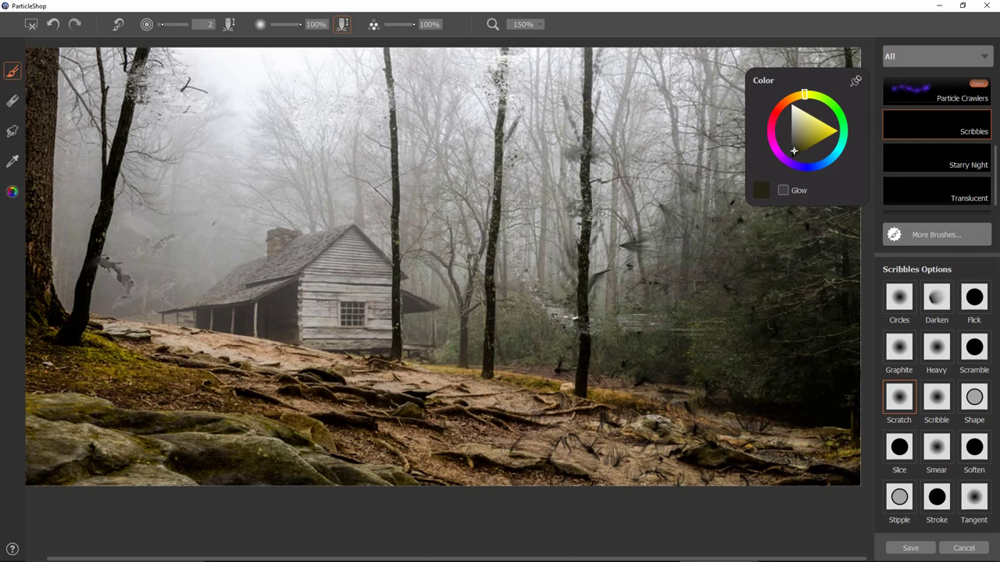
- Scratch texture along the leaning tree trunk, the cabin porch and the ground beneath the evergreens
{"action": "left_click_drag", "start_coordinate": [140, 211], "coordinate": [195, 225]}
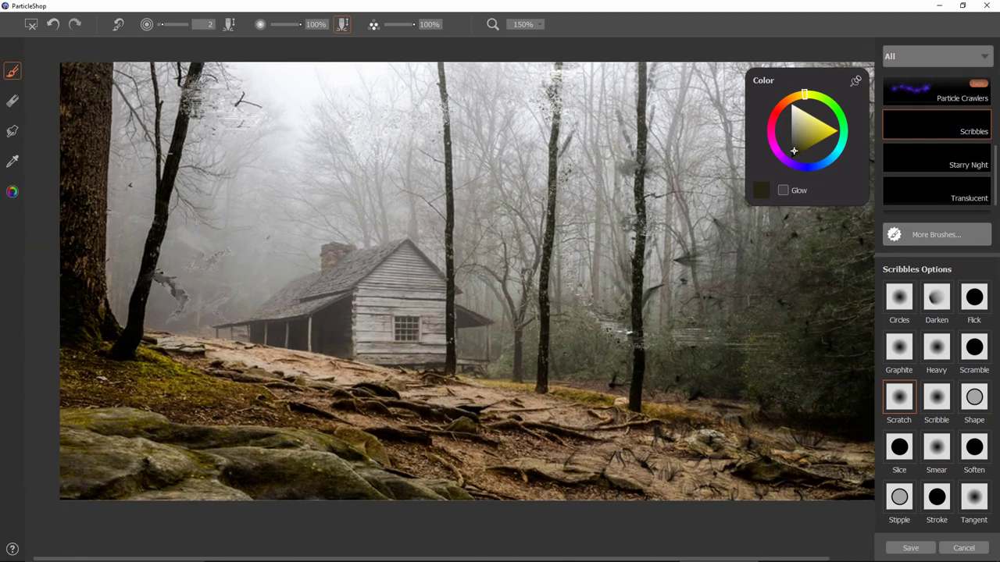
{"action": "left_click_drag", "start_coordinate": [202, 113], "coordinate": [177, 91]}
{"action": "mouse_move", "coordinate": [164, 185]}
{"action": "left_mouse_down"}
{"action": "mouse_move", "coordinate": [140, 176]}
{"action": "mouse_move", "coordinate": [160, 199]}
{"action": "mouse_move", "coordinate": [160, 233]}
{"action": "mouse_move", "coordinate": [96, 313]}
{"action": "mouse_move", "coordinate": [117, 341]}
{"action": "mouse_move", "coordinate": [135, 329]}
{"action": "mouse_move", "coordinate": [156, 353]}
{"action": "mouse_move", "coordinate": [277, 336]}
{"action": "mouse_move", "coordinate": [344, 348]}
{"action": "left_mouse_up"}
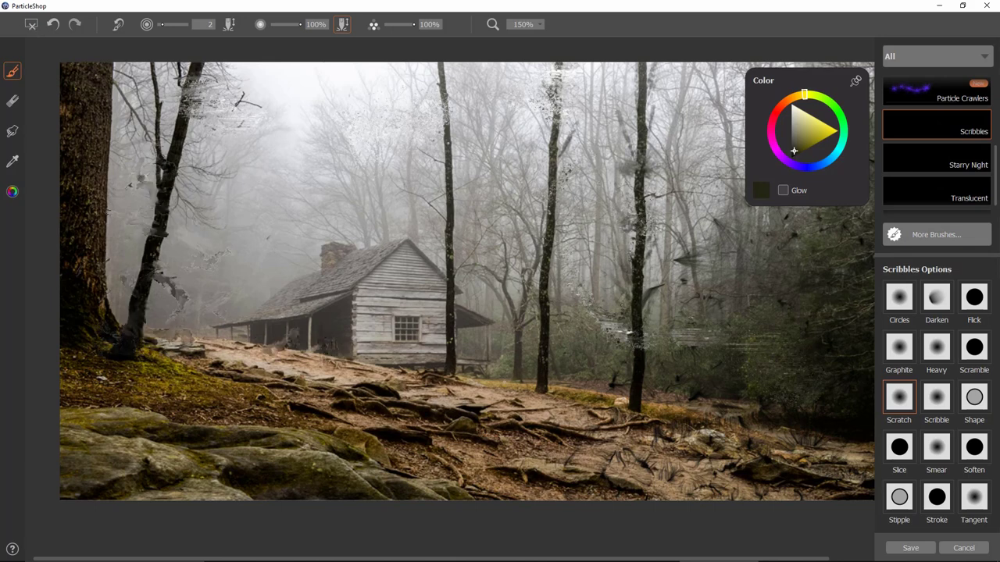
{"action": "mouse_move", "coordinate": [504, 367]}
{"action": "left_mouse_down"}
{"action": "mouse_move", "coordinate": [687, 395]}
{"action": "mouse_move", "coordinate": [676, 426]}
{"action": "mouse_move", "coordinate": [821, 445]}
{"action": "left_mouse_up"}
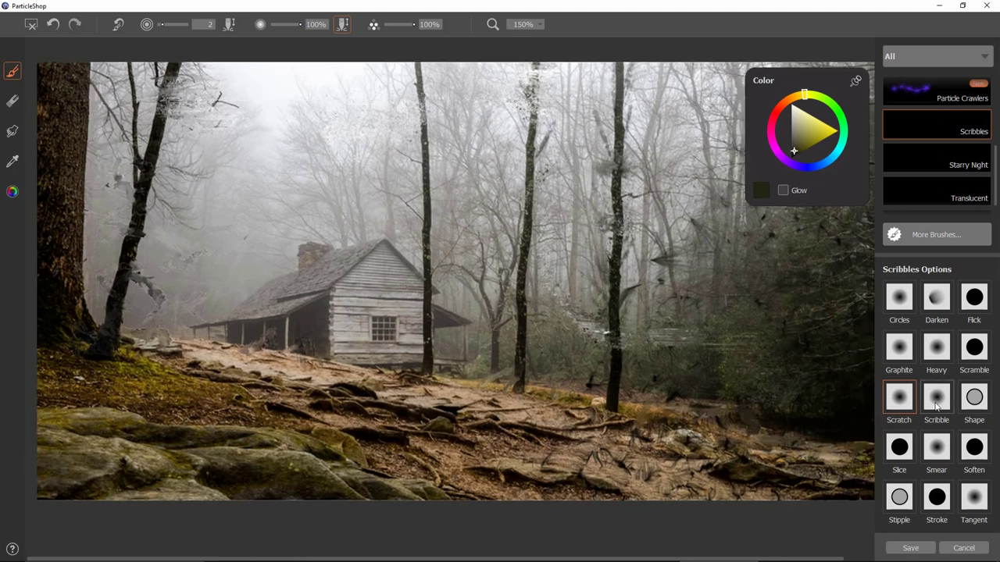
- Select the Scribble brush and try strokes at size 120 over the cabin and forest, undoing them between attempts
{"action": "left_click", "coordinate": [935, 402]}
{"action": "left_click_drag", "start_coordinate": [367, 227], "coordinate": [414, 196]}
{"action": "key", "text": "ctrl+z"}
{"action": "mouse_move", "coordinate": [262, 242]}
{"action": "left_mouse_down"}
{"action": "mouse_move", "coordinate": [249, 227]}
{"action": "mouse_move", "coordinate": [390, 132]}
{"action": "mouse_move", "coordinate": [475, 326]}
{"action": "left_mouse_up"}
{"action": "key", "text": "ctrl+z"}
{"action": "mouse_move", "coordinate": [325, 254]}
{"action": "left_mouse_down"}
{"action": "mouse_move", "coordinate": [345, 258]}
{"action": "mouse_move", "coordinate": [411, 211]}
{"action": "mouse_move", "coordinate": [508, 227]}
{"action": "left_mouse_up"}
{"action": "key", "text": "ctrl+z"}
{"action": "mouse_move", "coordinate": [397, 269]}
{"action": "left_mouse_down"}
{"action": "mouse_move", "coordinate": [430, 234]}
{"action": "mouse_move", "coordinate": [469, 228]}
{"action": "left_mouse_up"}
{"action": "key", "text": "ctrl+z"}
{"action": "left_click_drag", "start_coordinate": [461, 164], "coordinate": [556, 163]}
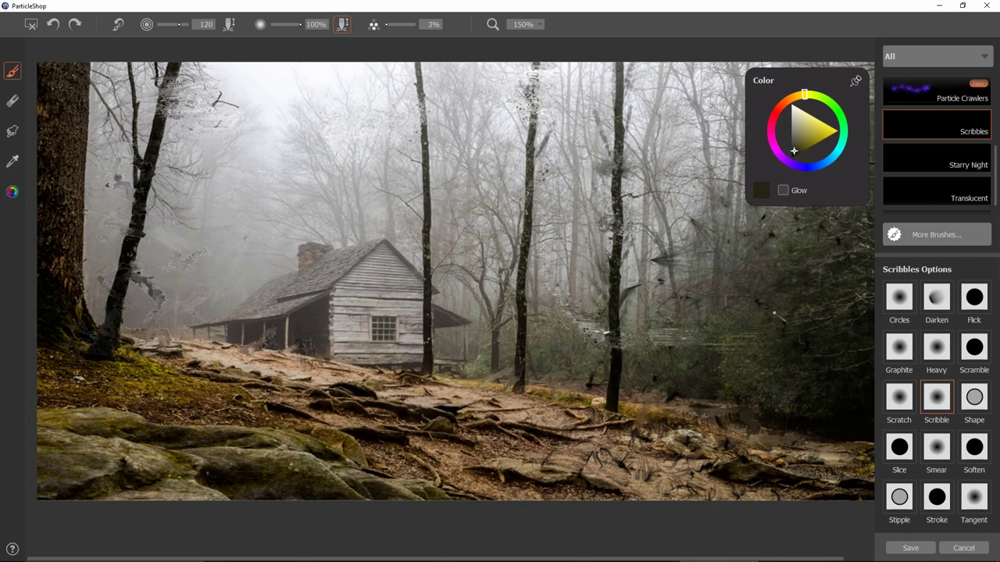
- Choose a dark olive colour and scribble thin branches across the upper forest, reducing the Scribble brush size to 51
{"action": "left_click_drag", "start_coordinate": [797, 150], "coordinate": [800, 152]}
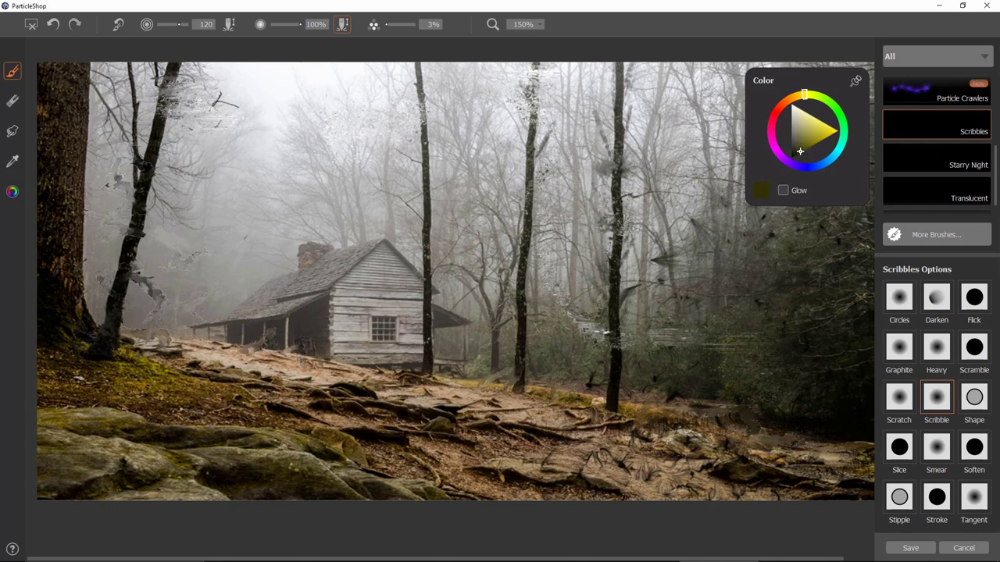
{"action": "left_click_drag", "start_coordinate": [655, 176], "coordinate": [421, 180]}
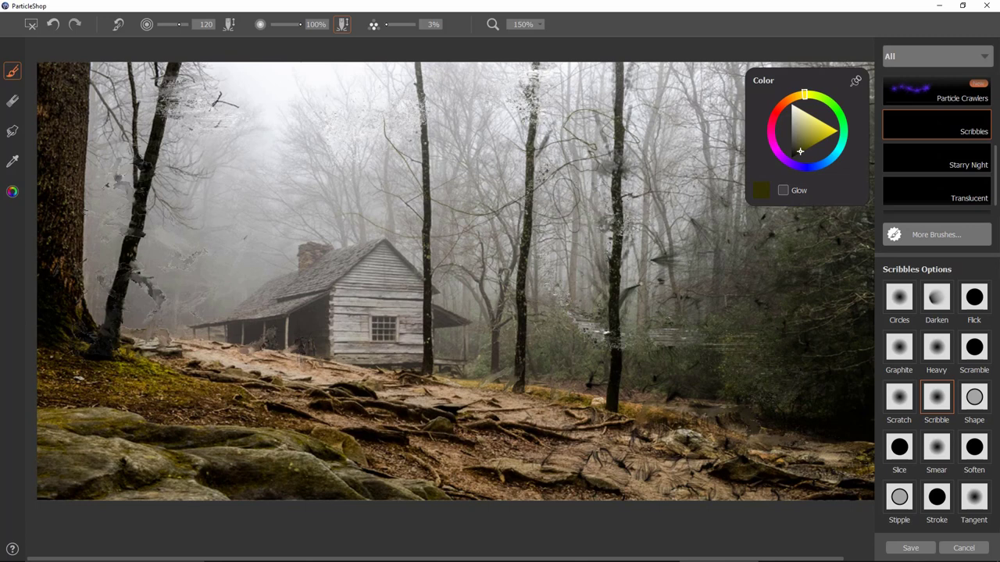
{"action": "key", "text": "bracketleft"}
{"action": "key", "text": "bracketleft"}
{"action": "key", "text": "bracketleft"}
{"action": "key", "text": "bracketleft"}
{"action": "key", "text": "bracketleft"}
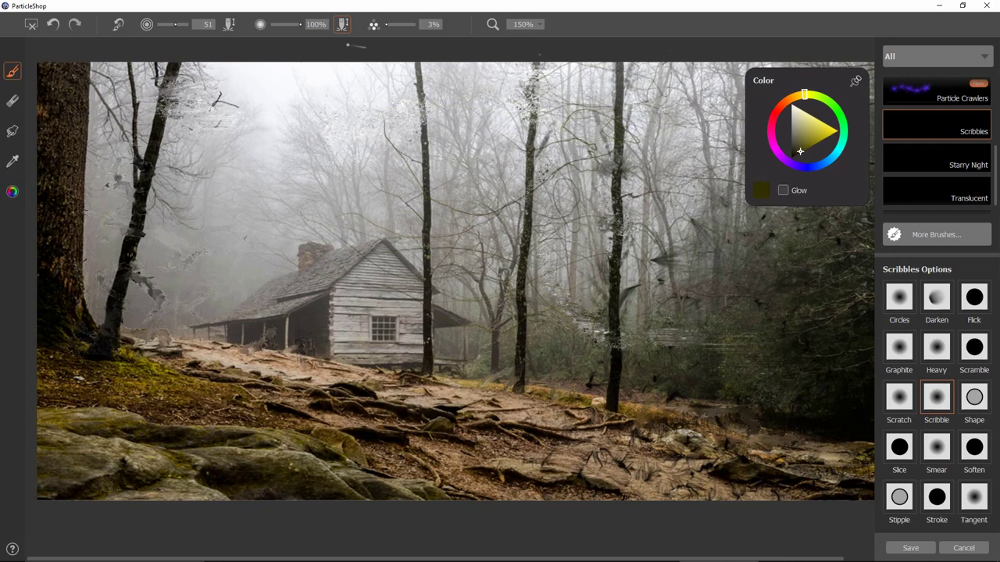
{"action": "left_click_drag", "start_coordinate": [402, 147], "coordinate": [554, 64]}
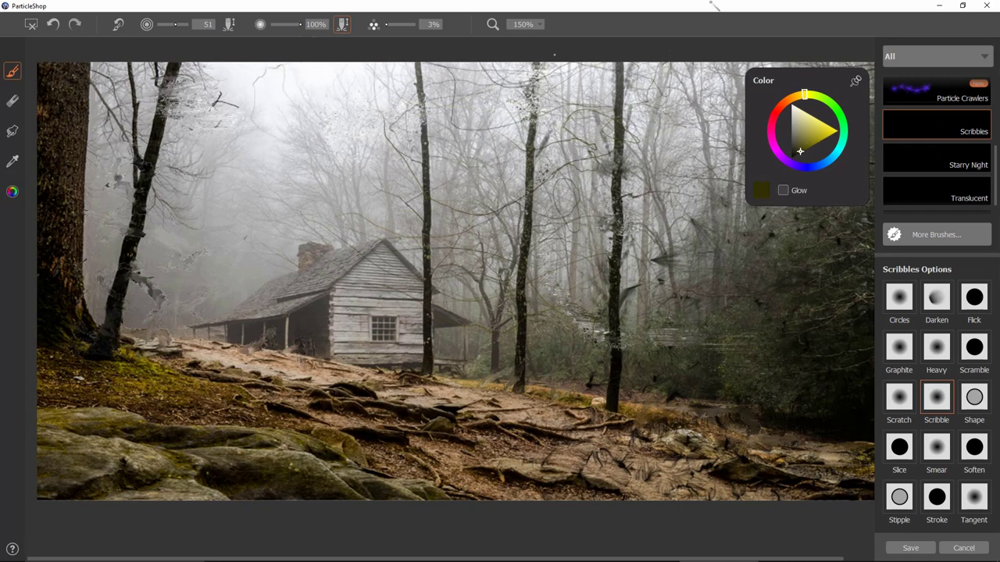
- Scribble more olive branches at size 51 through the trees and undergrowth beside the cabin
{"action": "left_click_drag", "start_coordinate": [664, 124], "coordinate": [621, 129]}
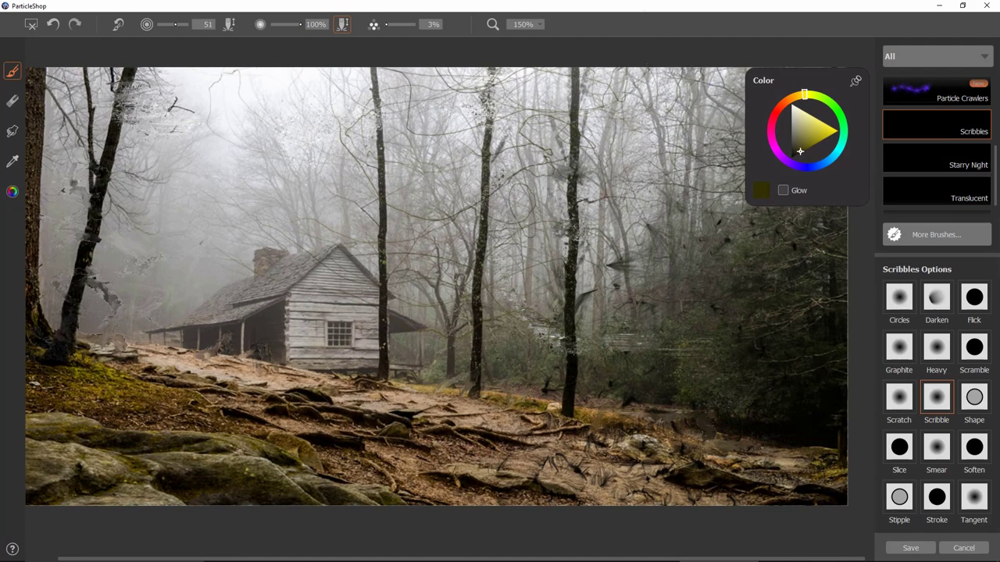
{"action": "mouse_move", "coordinate": [654, 125]}
{"action": "left_mouse_down"}
{"action": "mouse_move", "coordinate": [547, 233]}
{"action": "mouse_move", "coordinate": [508, 313]}
{"action": "left_mouse_up"}
{"action": "left_click_drag", "start_coordinate": [390, 311], "coordinate": [460, 265]}
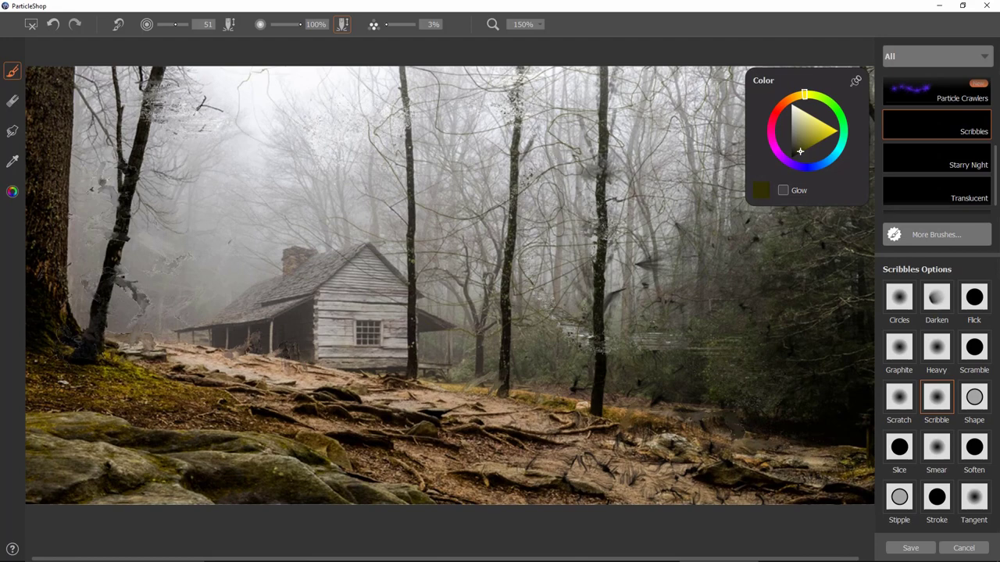
{"action": "left_click_drag", "start_coordinate": [688, 299], "coordinate": [704, 286]}
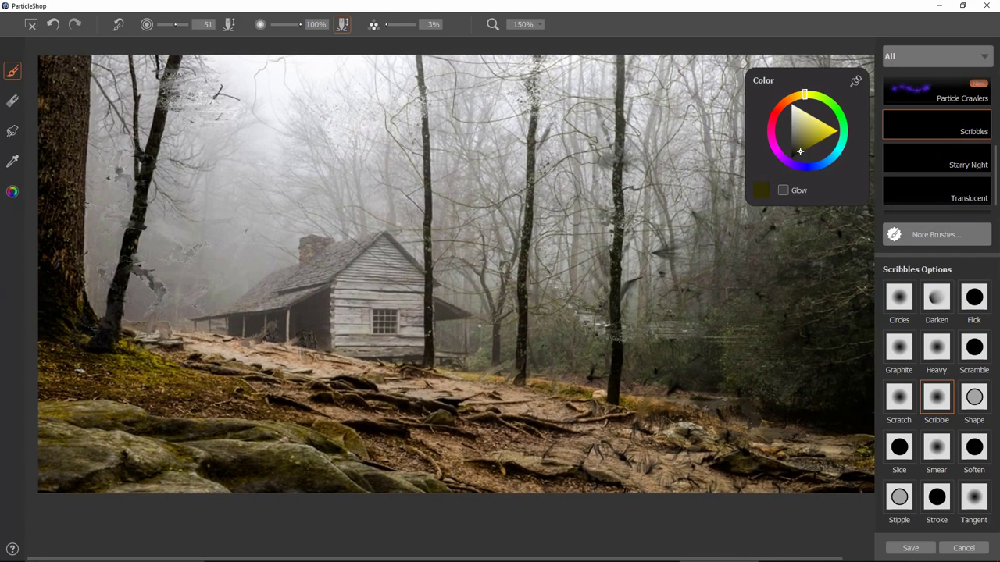
- Select the Shape brush and set its colour to black, moving the colour wheel slightly aside
{"action": "left_click", "coordinate": [974, 397]}
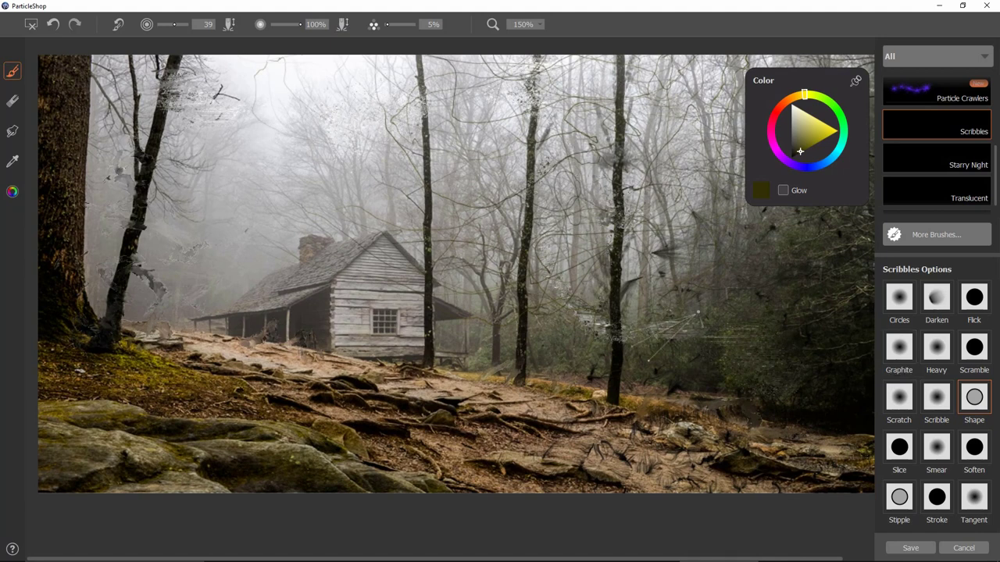
{"action": "left_click_drag", "start_coordinate": [802, 151], "coordinate": [748, 222]}
{"action": "left_click_drag", "start_coordinate": [770, 125], "coordinate": [818, 84]}
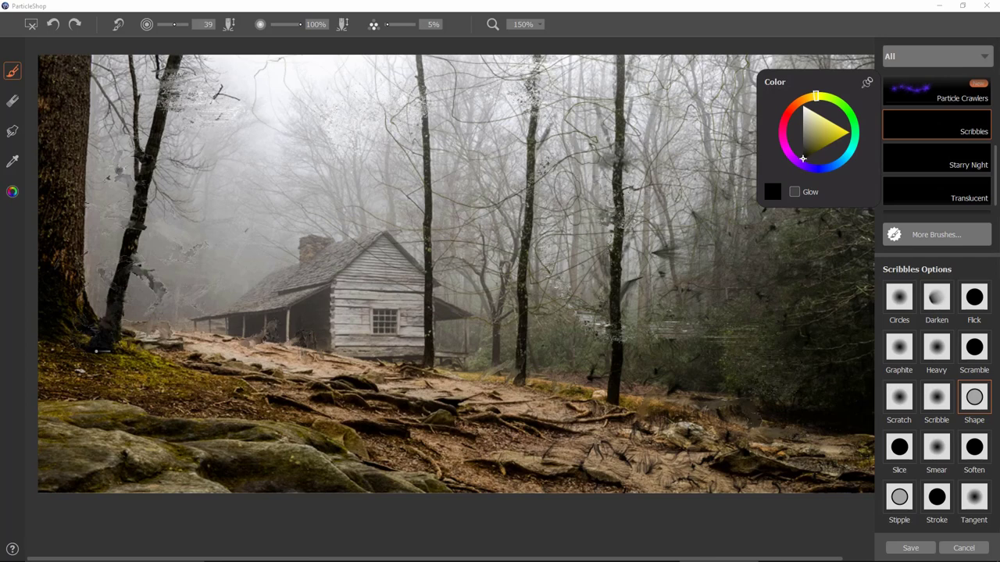
- Try black Shape brush strokes at sizes up to 65 across the cabin and foggy forest, undoing each attempt
{"action": "mouse_move", "coordinate": [204, 320]}
{"action": "left_mouse_down"}
{"action": "mouse_move", "coordinate": [192, 283]}
{"action": "mouse_move", "coordinate": [297, 176]}
{"action": "mouse_move", "coordinate": [422, 205]}
{"action": "left_mouse_up"}
{"action": "key", "text": "ctrl+z"}
{"action": "key", "text": "bracketleft"}
{"action": "mouse_move", "coordinate": [205, 319]}
{"action": "left_mouse_down"}
{"action": "mouse_move", "coordinate": [286, 195]}
{"action": "mouse_move", "coordinate": [354, 129]}
{"action": "left_mouse_up"}
{"action": "key", "text": "ctrl+z"}
{"action": "key", "text": "bracketright"}
{"action": "mouse_move", "coordinate": [214, 342]}
{"action": "left_mouse_down"}
{"action": "mouse_move", "coordinate": [201, 235]}
{"action": "mouse_move", "coordinate": [516, 226]}
{"action": "mouse_move", "coordinate": [673, 341]}
{"action": "left_mouse_up"}
{"action": "key", "text": "ctrl+z"}
{"action": "mouse_move", "coordinate": [218, 320]}
{"action": "left_mouse_down"}
{"action": "mouse_move", "coordinate": [354, 101]}
{"action": "mouse_move", "coordinate": [593, 377]}
{"action": "mouse_move", "coordinate": [629, 336]}
{"action": "left_mouse_up"}
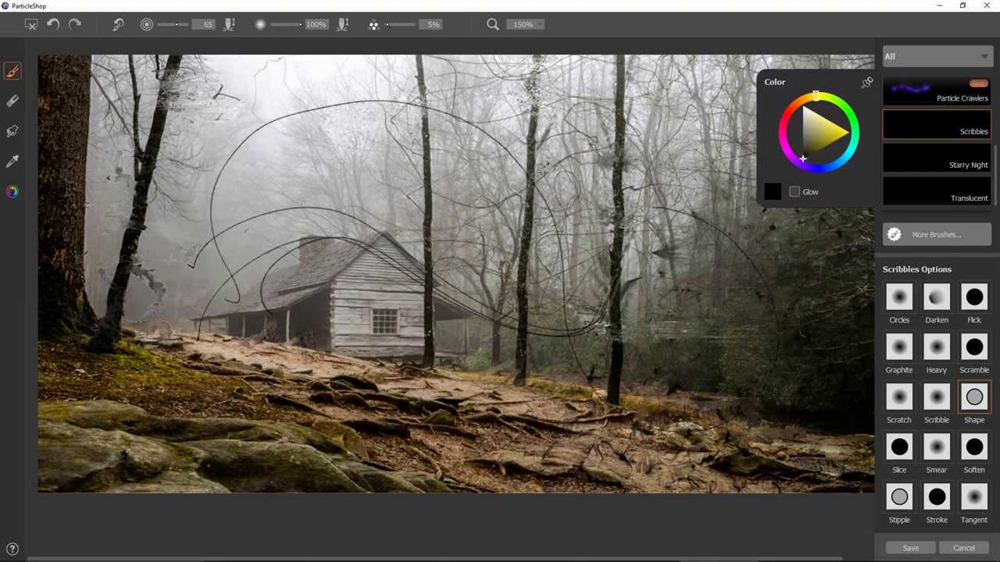
{"action": "key", "text": "ctrl+z"}
{"action": "mouse_move", "coordinate": [195, 321]}
{"action": "left_mouse_down"}
{"action": "mouse_move", "coordinate": [176, 239]}
{"action": "mouse_move", "coordinate": [350, 260]}
{"action": "mouse_move", "coordinate": [327, 235]}
{"action": "left_mouse_up"}
{"action": "key", "text": "ctrl+z"}
{"action": "key", "text": "ctrl+z"}
{"action": "left_click_drag", "start_coordinate": [206, 255], "coordinate": [221, 254]}
- Sample a dark tone from the cabin and sketch along its porch and roofline with the Shape brush at size 13
{"action": "left_click", "coordinate": [12, 161]}
{"action": "left_click", "coordinate": [328, 301]}
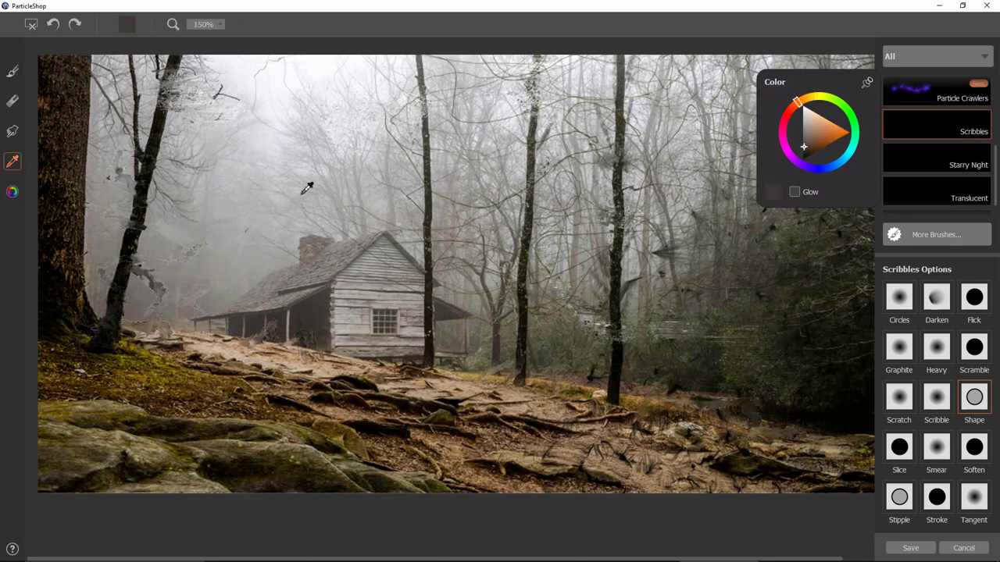
{"action": "left_click", "coordinate": [13, 71]}
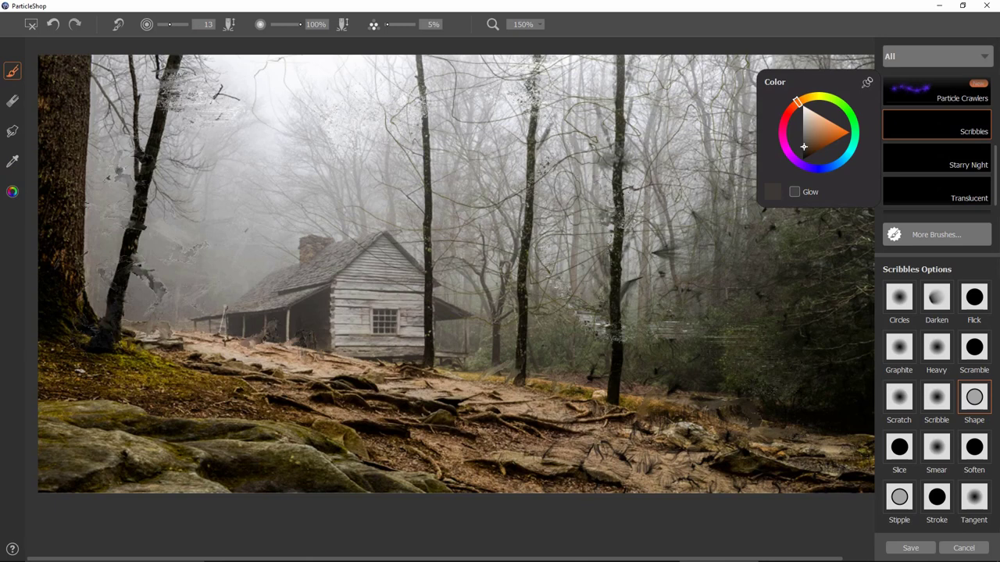
{"action": "left_click_drag", "start_coordinate": [220, 311], "coordinate": [218, 315]}
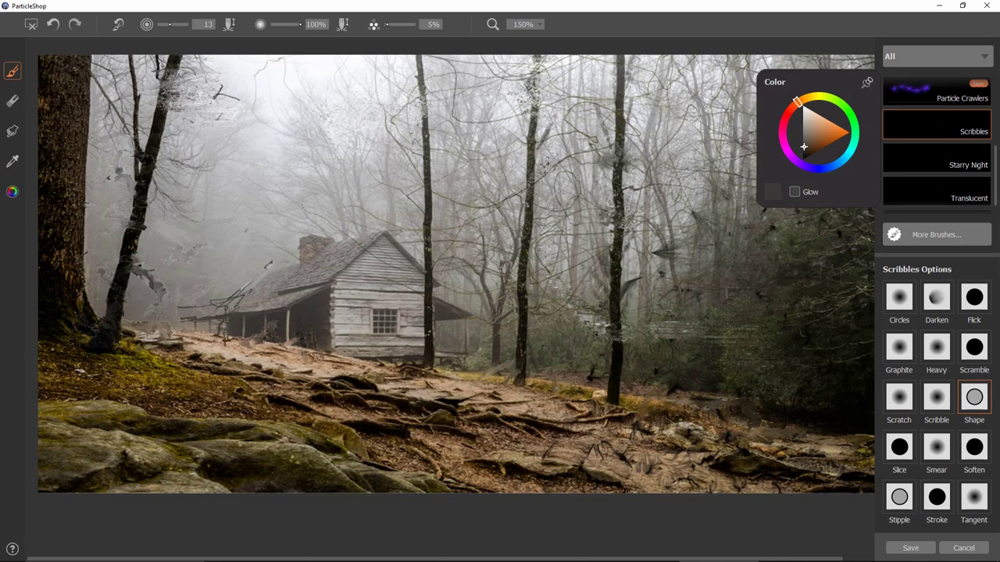
{"action": "left_click_drag", "start_coordinate": [261, 278], "coordinate": [368, 233]}
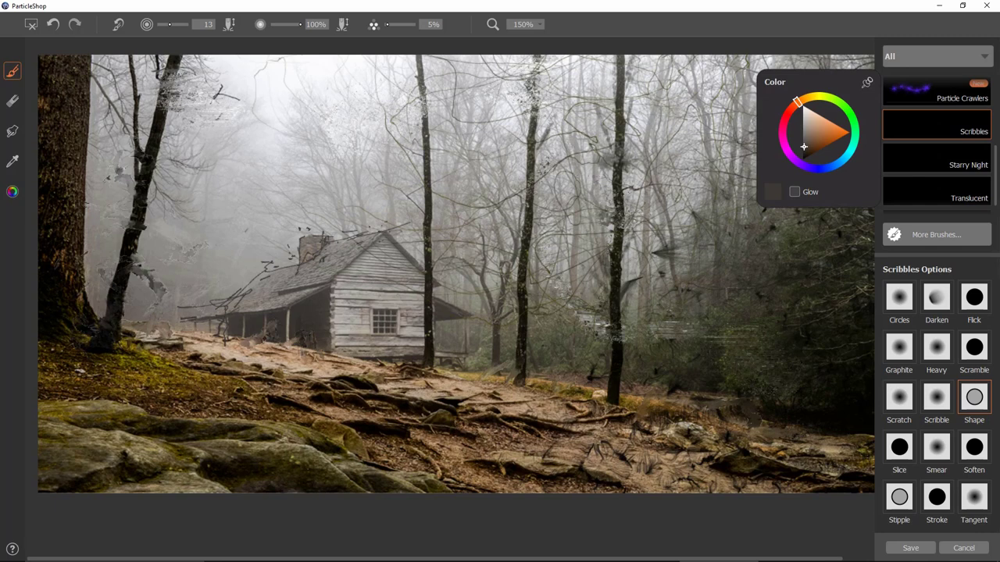
- Sketch rough Shape strokes along the cabin's gable, front wall corner and eave, undoing and redrawing poor ones
{"action": "mouse_move", "coordinate": [386, 228]}
{"action": "left_mouse_down"}
{"action": "mouse_move", "coordinate": [469, 312]}
{"action": "mouse_move", "coordinate": [432, 321]}
{"action": "mouse_move", "coordinate": [475, 318]}
{"action": "mouse_move", "coordinate": [432, 359]}
{"action": "left_mouse_up"}
{"action": "key", "text": "ctrl+z"}
{"action": "key", "text": "ctrl+z"}
{"action": "mouse_move", "coordinate": [328, 293]}
{"action": "left_mouse_down"}
{"action": "mouse_move", "coordinate": [328, 369]}
{"action": "mouse_move", "coordinate": [336, 275]}
{"action": "mouse_move", "coordinate": [386, 228]}
{"action": "left_mouse_up"}
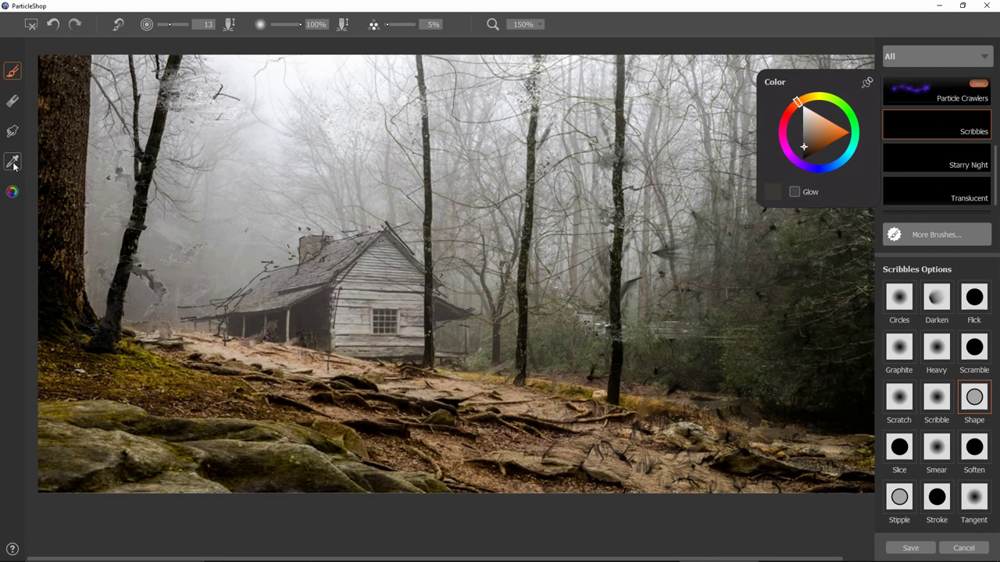
- Select the Slice brush, choose a near-white colour and try strokes at size 180 between the trees, undoing them
{"action": "left_click", "coordinate": [899, 457]}
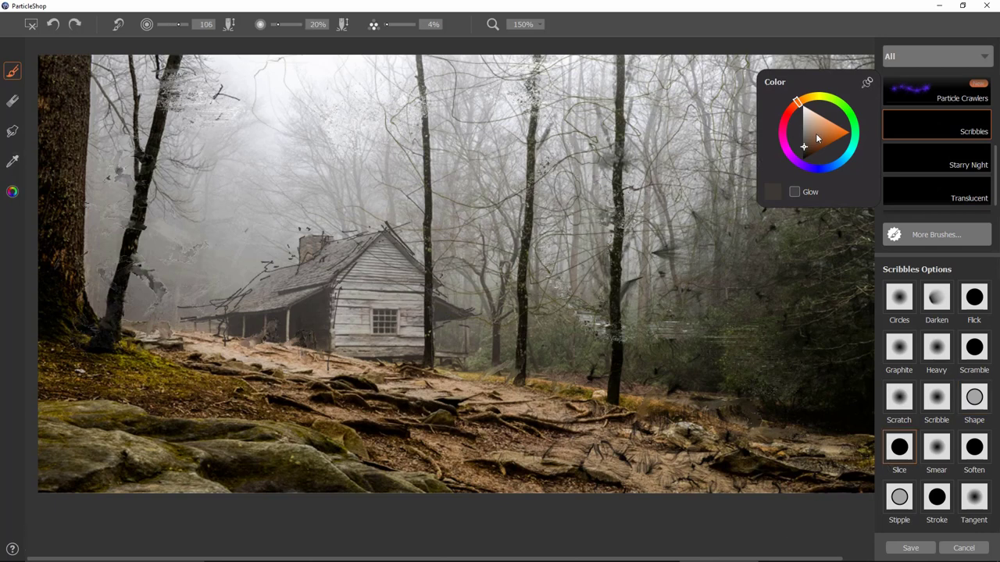
{"action": "left_click_drag", "start_coordinate": [818, 139], "coordinate": [797, 103]}
{"action": "mouse_move", "coordinate": [635, 276]}
{"action": "left_mouse_down"}
{"action": "mouse_move", "coordinate": [710, 327]}
{"action": "mouse_move", "coordinate": [547, 265]}
{"action": "mouse_move", "coordinate": [474, 423]}
{"action": "left_mouse_up"}
{"action": "key", "text": "ctrl+z"}
{"action": "mouse_move", "coordinate": [680, 309]}
{"action": "left_mouse_down"}
{"action": "mouse_move", "coordinate": [474, 423]}
{"action": "mouse_move", "coordinate": [657, 316]}
{"action": "mouse_move", "coordinate": [601, 234]}
{"action": "mouse_move", "coordinate": [537, 193]}
{"action": "left_mouse_up"}
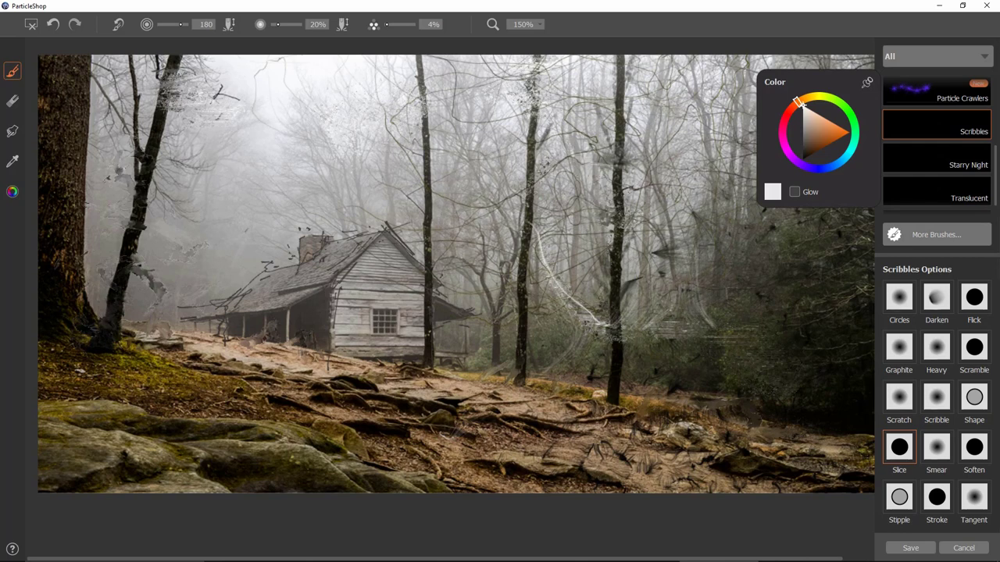
{"action": "key", "text": "ctrl+z"}
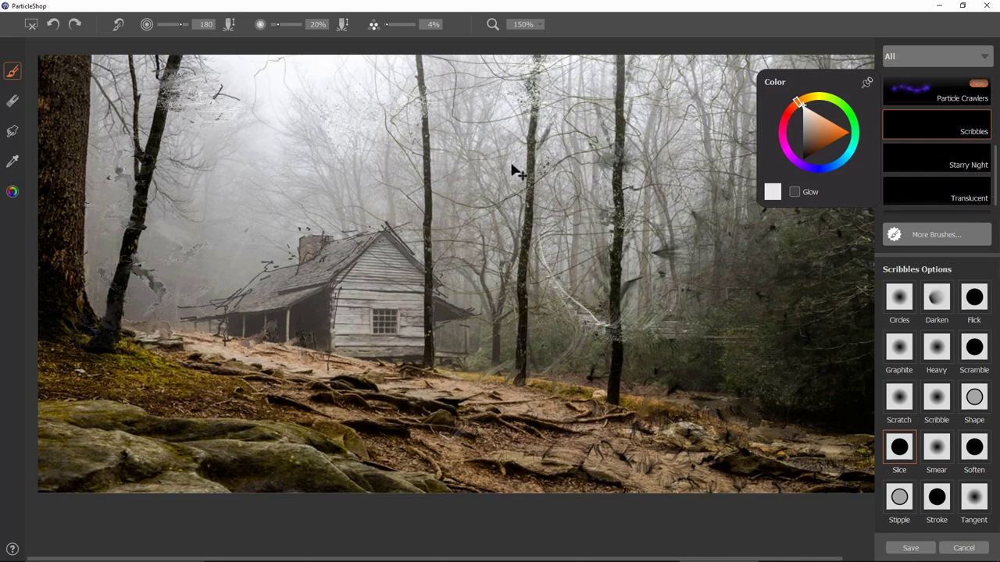
{"action": "key", "text": "ctrl+z"}
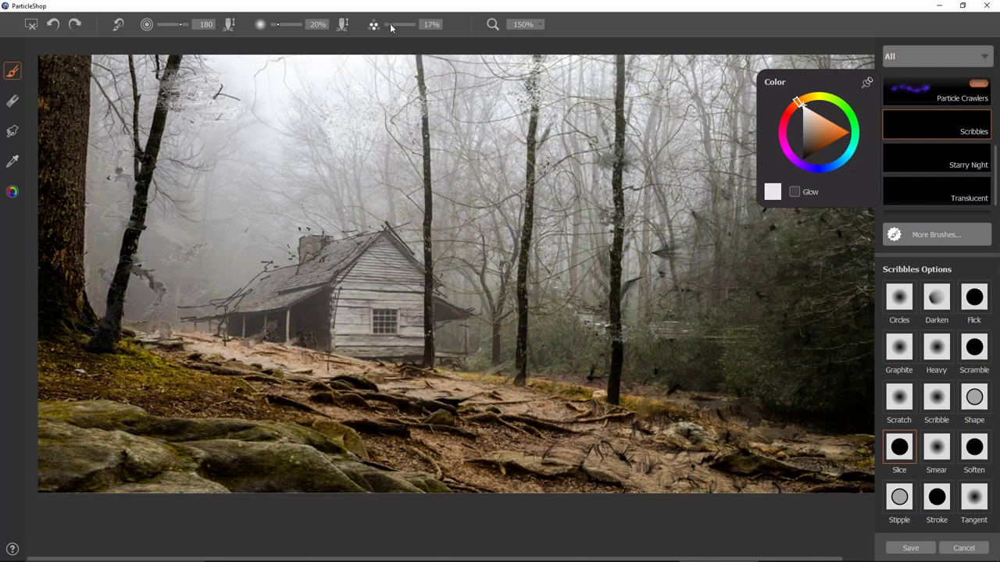
- Set the Slice brush to 80% opacity and 20% density and paint white swirls in the fog above the cabin
{"action": "left_click_drag", "start_coordinate": [392, 27], "coordinate": [394, 27]}
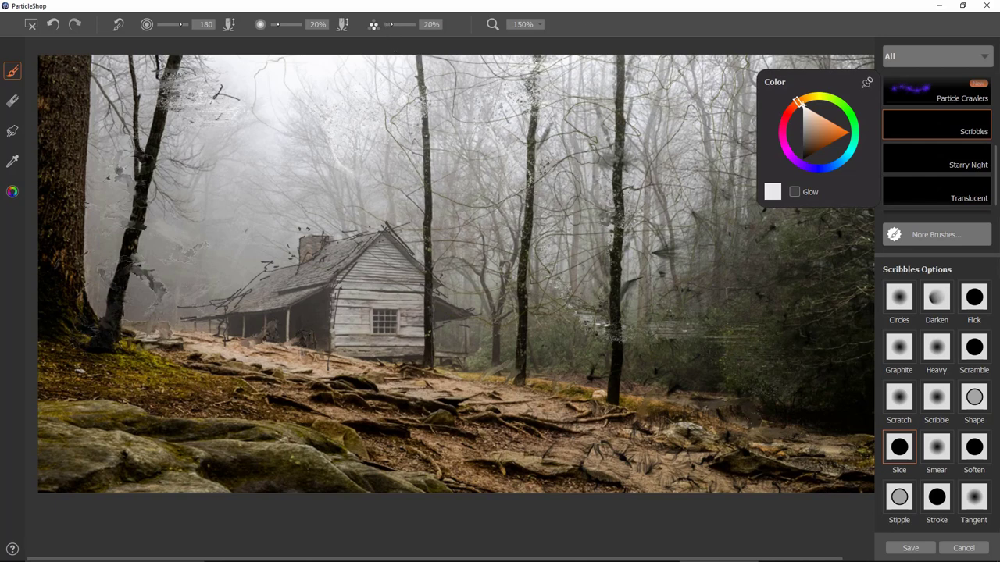
{"action": "mouse_move", "coordinate": [509, 164]}
{"action": "left_mouse_down"}
{"action": "mouse_move", "coordinate": [416, 168]}
{"action": "mouse_move", "coordinate": [502, 174]}
{"action": "left_mouse_up"}
{"action": "left_click_drag", "start_coordinate": [293, 27], "coordinate": [295, 27]}
{"action": "mouse_move", "coordinate": [422, 117]}
{"action": "left_mouse_down"}
{"action": "mouse_move", "coordinate": [351, 109]}
{"action": "mouse_move", "coordinate": [453, 77]}
{"action": "left_mouse_up"}
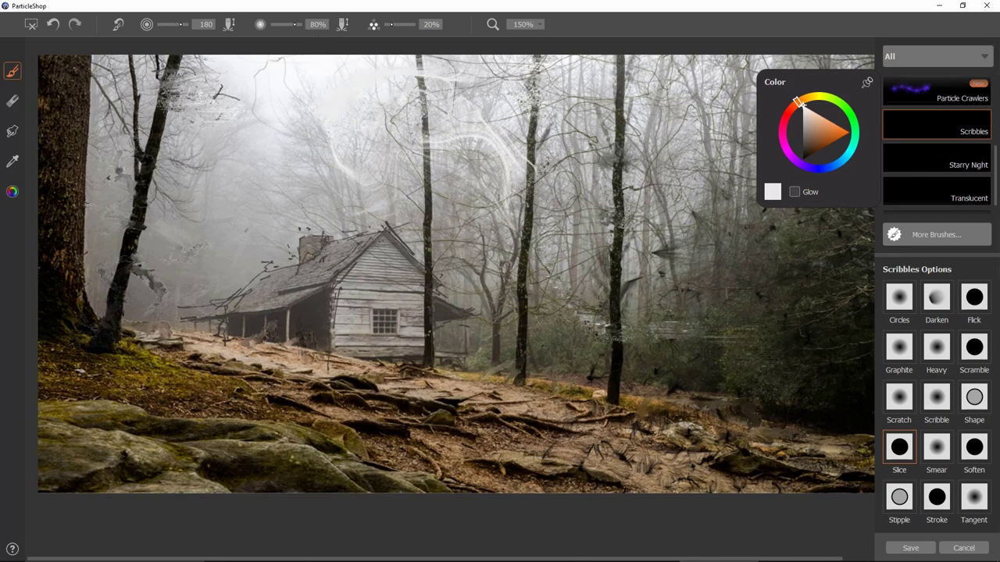
- Try an orange Slice stroke, return to white and paint wispy swirls among the trees near the evergreens
{"action": "left_click", "coordinate": [840, 133]}
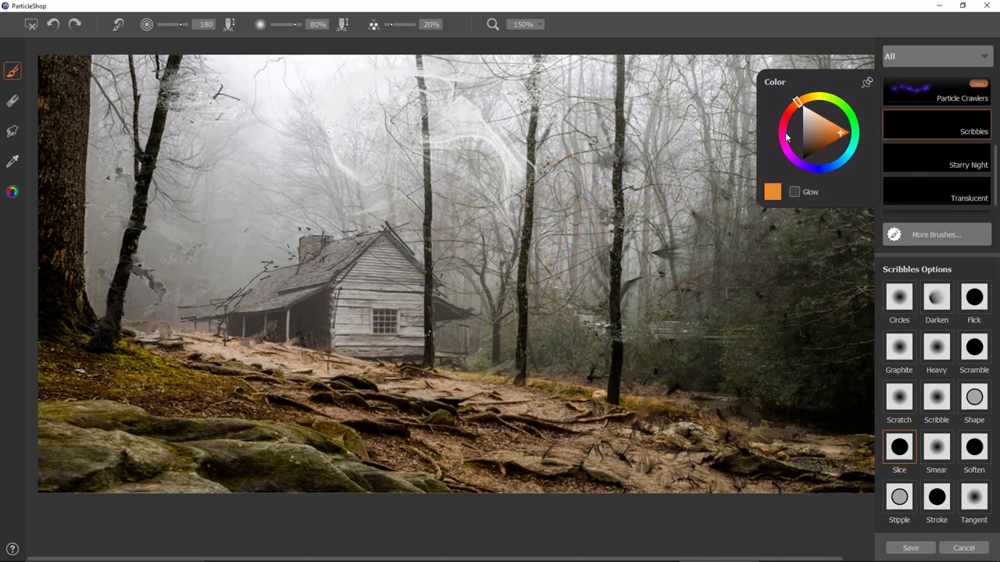
{"action": "left_click", "coordinate": [799, 105]}
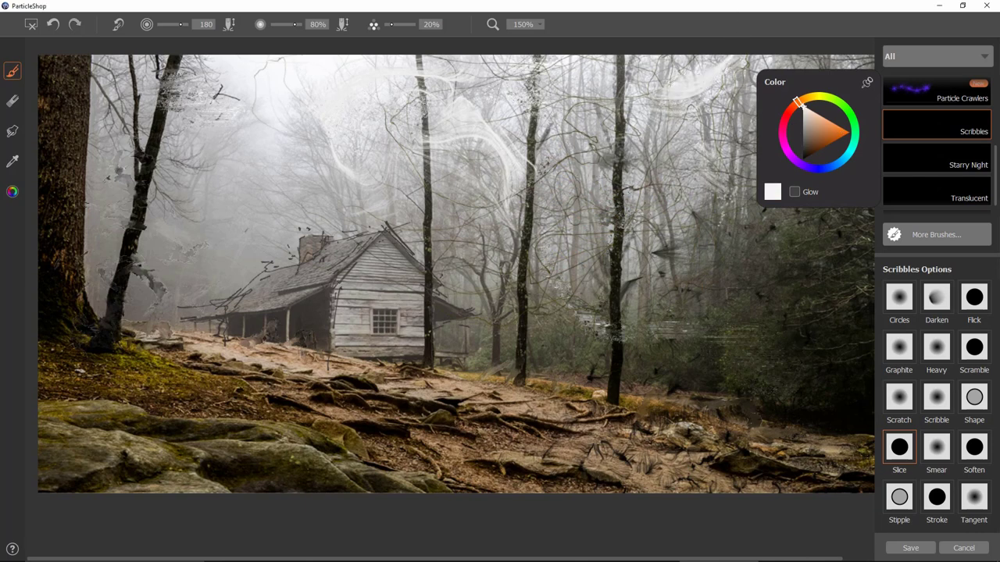
{"action": "left_click_drag", "start_coordinate": [695, 176], "coordinate": [707, 234]}
{"action": "mouse_move", "coordinate": [645, 258]}
{"action": "left_mouse_down"}
{"action": "mouse_move", "coordinate": [594, 313]}
{"action": "mouse_move", "coordinate": [547, 227]}
{"action": "left_mouse_up"}
{"action": "key", "text": "ctrl+z"}
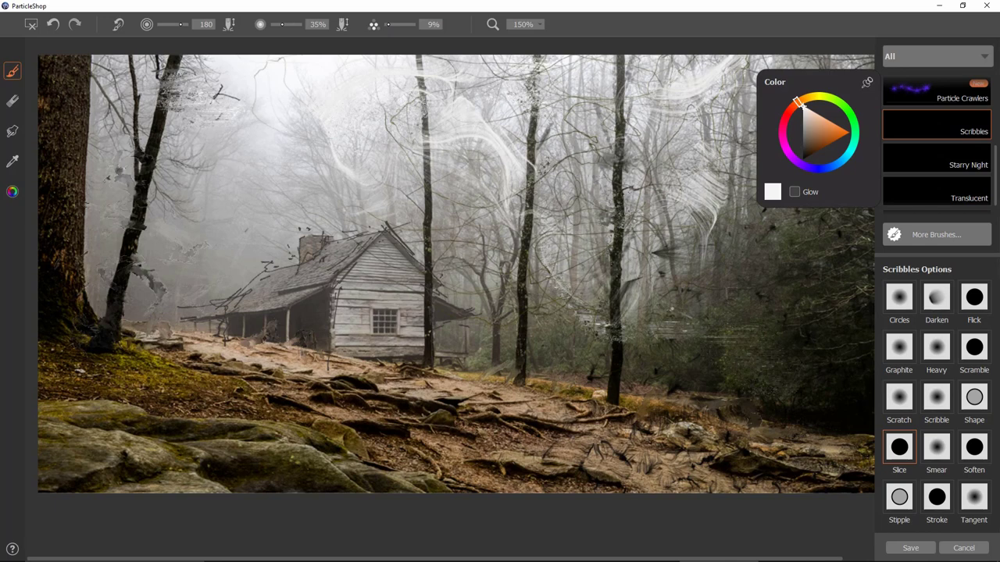
- Sample a light grey from the fog and paint soft Slice swirls in the sky above the cabin
{"action": "left_click", "coordinate": [13, 161]}
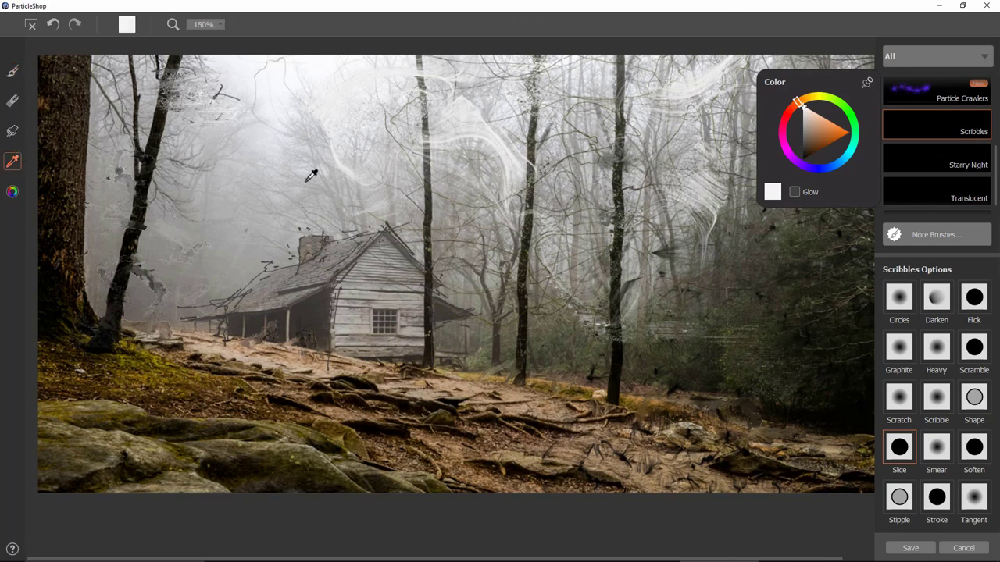
{"action": "left_click", "coordinate": [258, 181]}
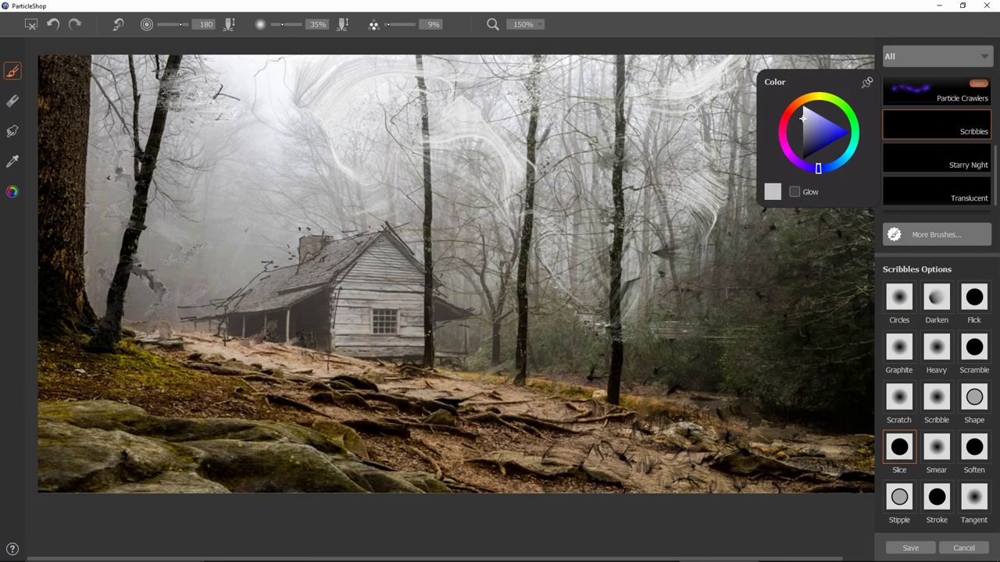
- Select the Smear brush, reduce its size to 18 and smear the forest floor and the bases of the trees
{"action": "left_click", "coordinate": [942, 444]}
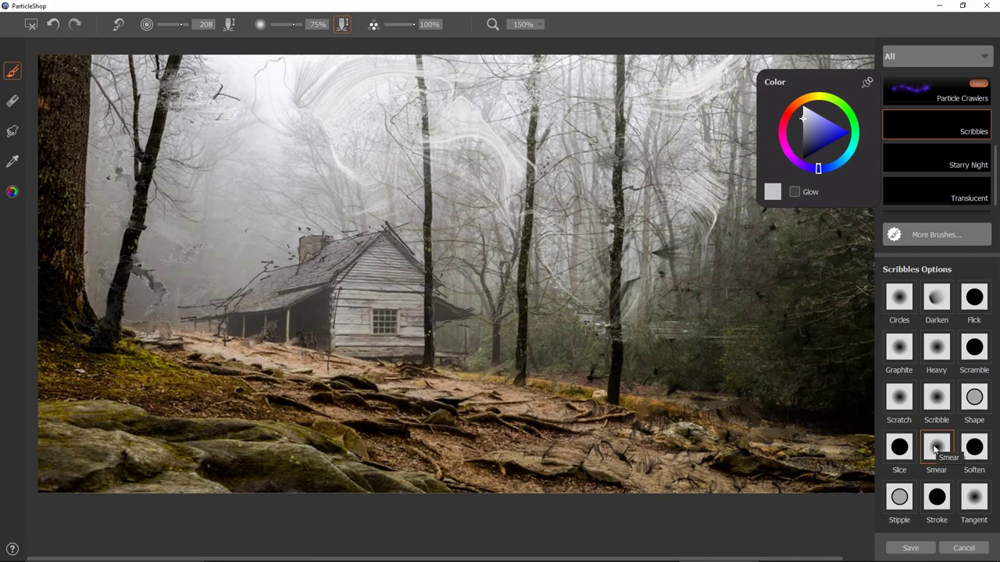
{"action": "left_click", "coordinate": [652, 398]}
{"action": "key", "text": "bracketleft"}
{"action": "key", "text": "bracketleft"}
{"action": "key", "text": "bracketleft"}
{"action": "key", "text": "bracketleft"}
{"action": "key", "text": "bracketleft"}
{"action": "mouse_move", "coordinate": [669, 418]}
{"action": "left_mouse_down"}
{"action": "mouse_move", "coordinate": [281, 488]}
{"action": "mouse_move", "coordinate": [159, 489]}
{"action": "left_mouse_up"}
{"action": "mouse_move", "coordinate": [806, 420]}
{"action": "left_mouse_down"}
{"action": "mouse_move", "coordinate": [695, 419]}
{"action": "mouse_move", "coordinate": [213, 405]}
{"action": "mouse_move", "coordinate": [184, 419]}
{"action": "left_mouse_up"}
{"action": "mouse_move", "coordinate": [775, 410]}
{"action": "left_mouse_down"}
{"action": "mouse_move", "coordinate": [375, 393]}
{"action": "mouse_move", "coordinate": [247, 370]}
{"action": "mouse_move", "coordinate": [669, 381]}
{"action": "mouse_move", "coordinate": [364, 391]}
{"action": "mouse_move", "coordinate": [665, 383]}
{"action": "mouse_move", "coordinate": [364, 400]}
{"action": "mouse_move", "coordinate": [771, 383]}
{"action": "mouse_move", "coordinate": [778, 373]}
{"action": "mouse_move", "coordinate": [530, 361]}
{"action": "left_mouse_up"}
{"action": "key", "text": "ctrl+z"}
{"action": "mouse_move", "coordinate": [780, 368]}
{"action": "left_mouse_down"}
{"action": "mouse_move", "coordinate": [779, 382]}
{"action": "mouse_move", "coordinate": [438, 376]}
{"action": "mouse_move", "coordinate": [469, 387]}
{"action": "mouse_move", "coordinate": [390, 361]}
{"action": "left_mouse_up"}
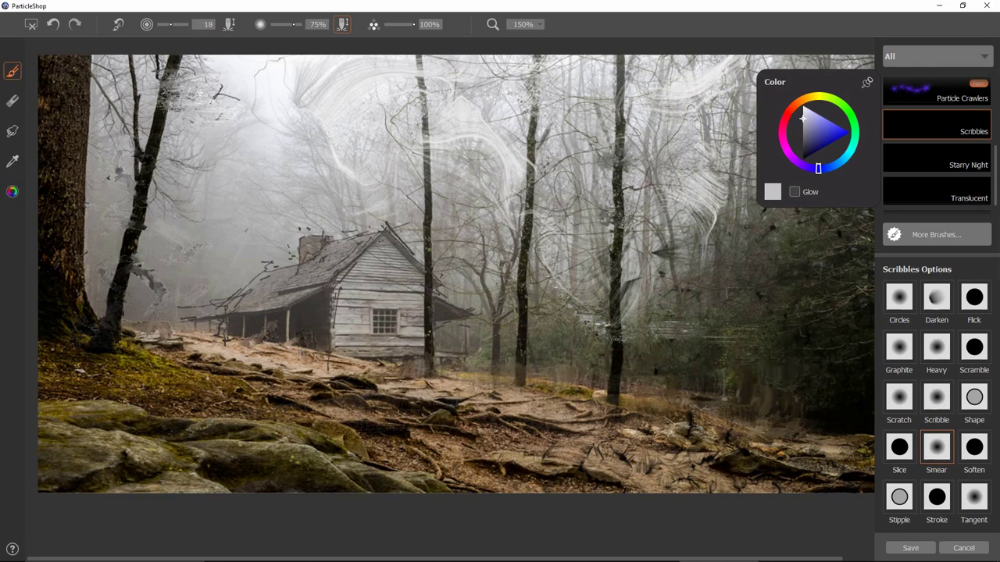
- Enlarge the Smear brush to 47 and smear across the roots, rocks and path in the foreground
{"action": "left_click_drag", "start_coordinate": [142, 395], "coordinate": [105, 379]}
{"action": "key", "text": "bracketright"}
{"action": "key", "text": "bracketright"}
{"action": "key", "text": "bracketright"}
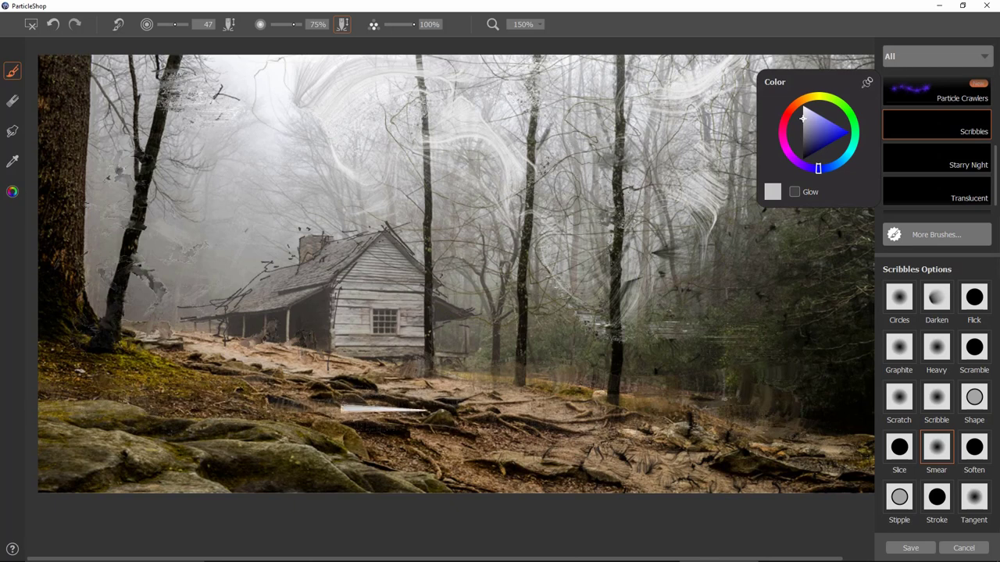
{"action": "mouse_move", "coordinate": [162, 398]}
{"action": "left_mouse_down"}
{"action": "mouse_move", "coordinate": [547, 442]}
{"action": "mouse_move", "coordinate": [656, 426]}
{"action": "left_mouse_up"}
{"action": "mouse_move", "coordinate": [227, 442]}
{"action": "left_mouse_down"}
{"action": "mouse_move", "coordinate": [379, 453]}
{"action": "mouse_move", "coordinate": [503, 485]}
{"action": "left_mouse_up"}
- Enlarge the Smear brush to 57 and smear the dark evergreens and the white scratches beside them
{"action": "key", "text": "bracketright"}
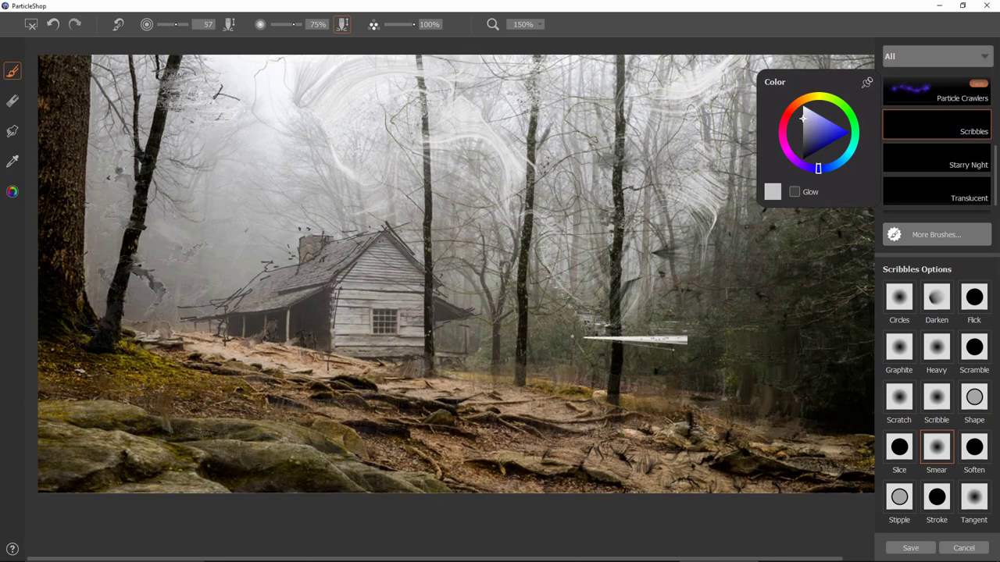
{"action": "left_click_drag", "start_coordinate": [792, 305], "coordinate": [642, 326]}
{"action": "mouse_move", "coordinate": [849, 286]}
{"action": "left_mouse_down"}
{"action": "mouse_move", "coordinate": [784, 283]}
{"action": "mouse_move", "coordinate": [746, 320]}
{"action": "left_mouse_up"}
{"action": "left_click_drag", "start_coordinate": [820, 360], "coordinate": [719, 367]}
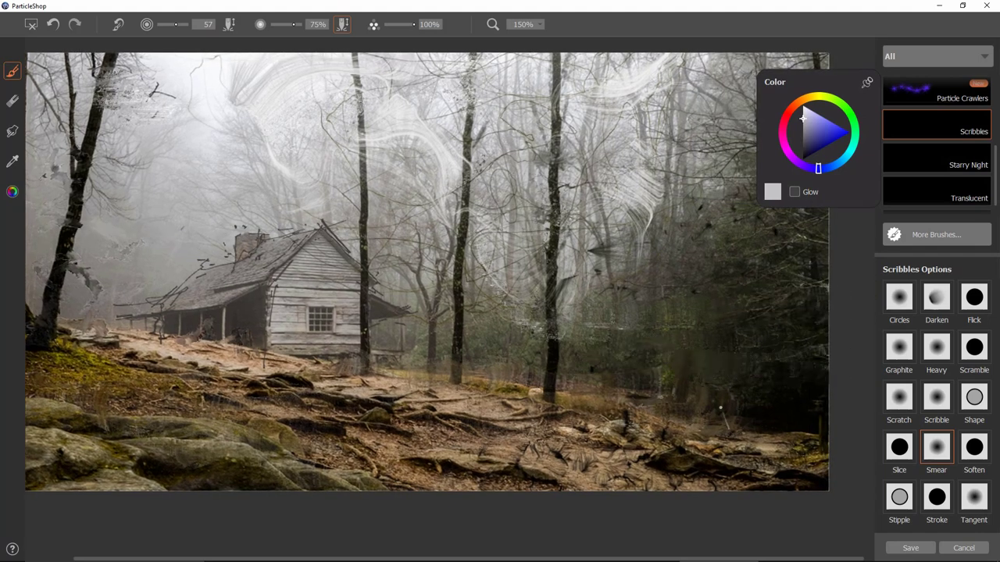
- Smear the undergrowth, evergreen edge and fog among the trees, increasing the brush size to 80
{"action": "left_click_drag", "start_coordinate": [804, 423], "coordinate": [528, 416]}
{"action": "left_click_drag", "start_coordinate": [640, 357], "coordinate": [660, 403]}
{"action": "left_click_drag", "start_coordinate": [675, 361], "coordinate": [395, 360]}
{"action": "mouse_move", "coordinate": [777, 276]}
{"action": "left_mouse_down"}
{"action": "mouse_move", "coordinate": [698, 272]}
{"action": "mouse_move", "coordinate": [546, 295]}
{"action": "left_mouse_up"}
{"action": "mouse_move", "coordinate": [807, 334]}
{"action": "left_mouse_down"}
{"action": "mouse_move", "coordinate": [450, 295]}
{"action": "mouse_move", "coordinate": [433, 267]}
{"action": "left_mouse_up"}
{"action": "left_click_drag", "start_coordinate": [695, 267], "coordinate": [398, 270]}
{"action": "mouse_move", "coordinate": [710, 235]}
{"action": "left_mouse_down"}
{"action": "mouse_move", "coordinate": [557, 225]}
{"action": "mouse_move", "coordinate": [525, 205]}
{"action": "left_mouse_up"}
{"action": "left_click_drag", "start_coordinate": [631, 176], "coordinate": [513, 177]}
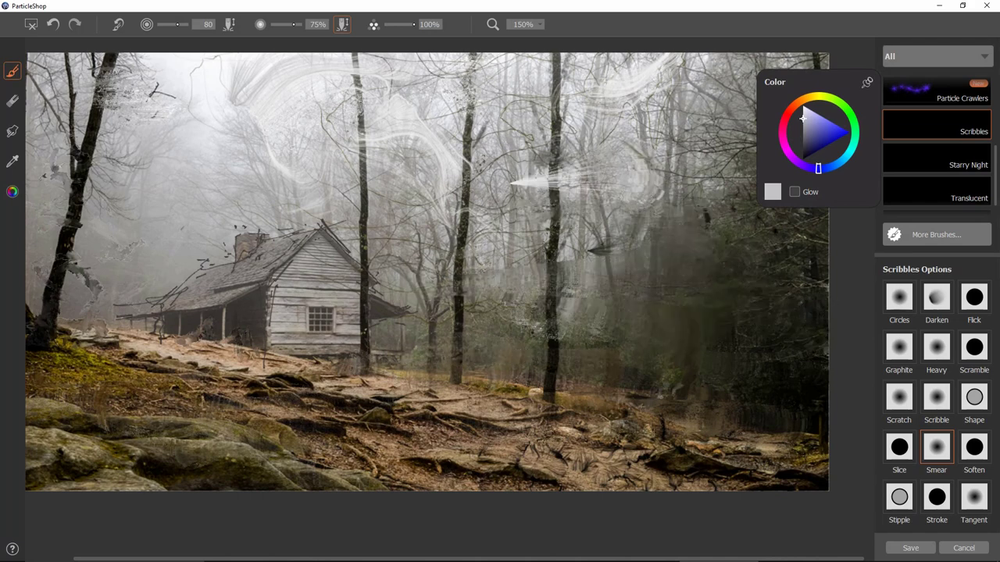
- Smear at size 80 through the evergreens, the misty branches above them and the ground beside the cabin
{"action": "left_click_drag", "start_coordinate": [686, 267], "coordinate": [599, 286]}
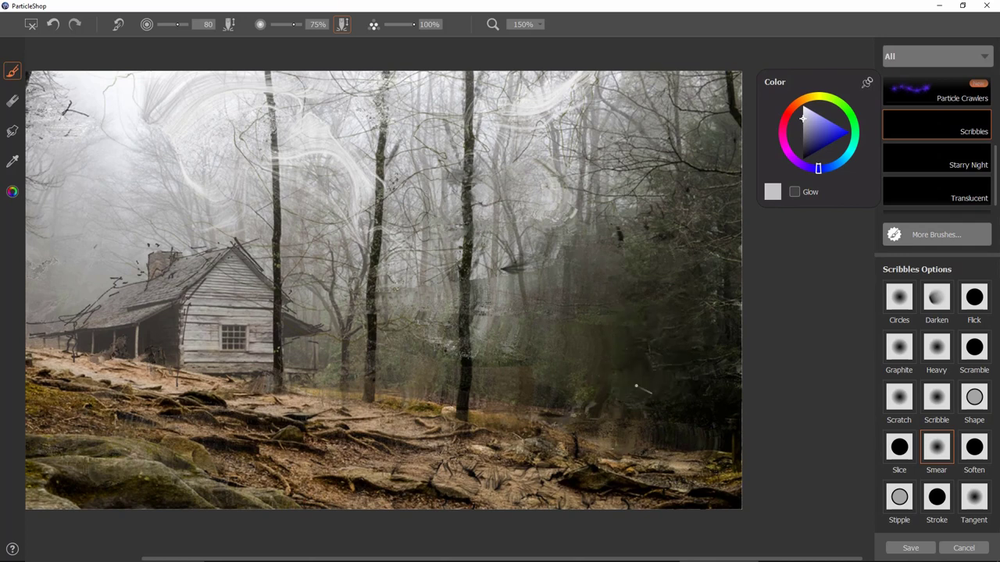
{"action": "left_click_drag", "start_coordinate": [515, 472], "coordinate": [625, 440]}
{"action": "left_click_drag", "start_coordinate": [617, 361], "coordinate": [530, 352]}
{"action": "left_click_drag", "start_coordinate": [633, 282], "coordinate": [531, 271]}
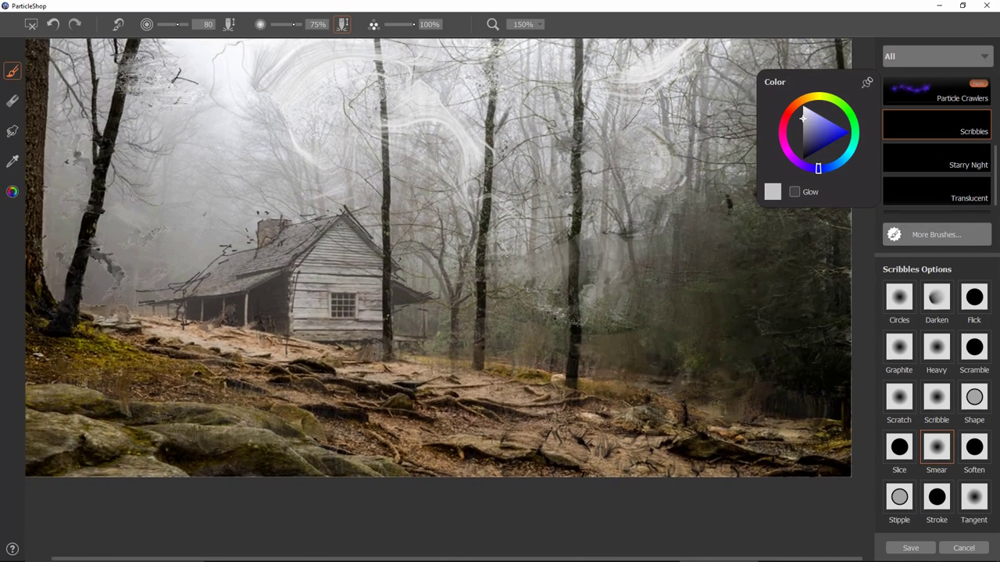
{"action": "left_click_drag", "start_coordinate": [642, 219], "coordinate": [549, 169]}
{"action": "left_click_drag", "start_coordinate": [447, 363], "coordinate": [470, 378]}
{"action": "left_click_drag", "start_coordinate": [453, 341], "coordinate": [441, 324]}
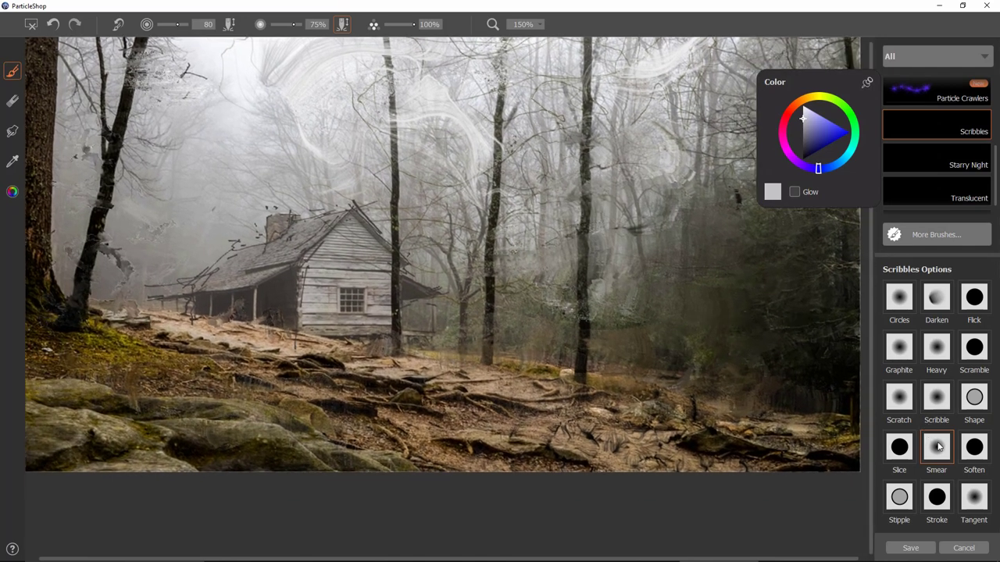
- Choose the Soften brush, sample tan from the path below the cabin and soften the foreground roots and soil at size 28
{"action": "left_click", "coordinate": [974, 446]}
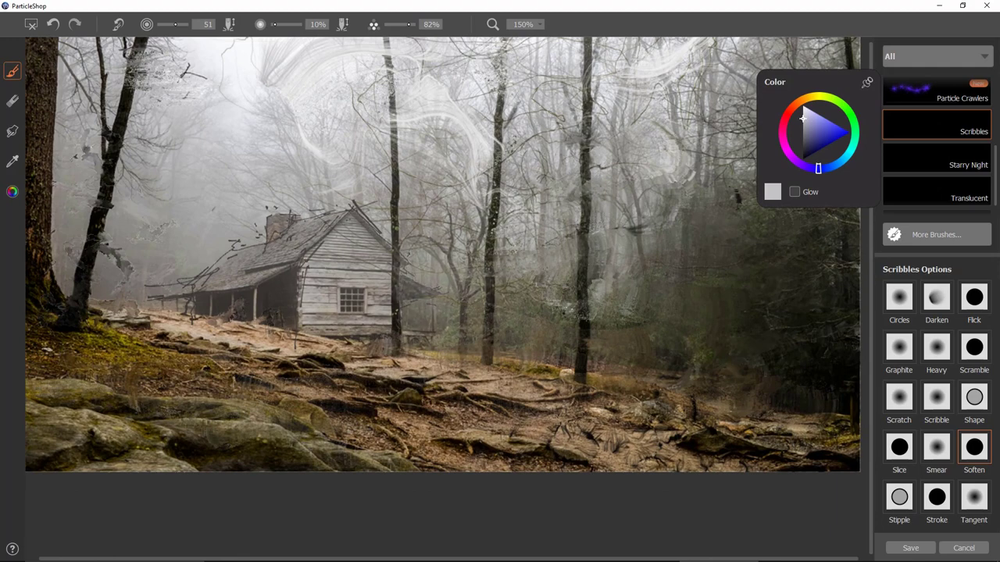
{"action": "left_click_drag", "start_coordinate": [620, 237], "coordinate": [558, 246]}
{"action": "left_click", "coordinate": [821, 116]}
{"action": "left_click_drag", "start_coordinate": [440, 435], "coordinate": [627, 475]}
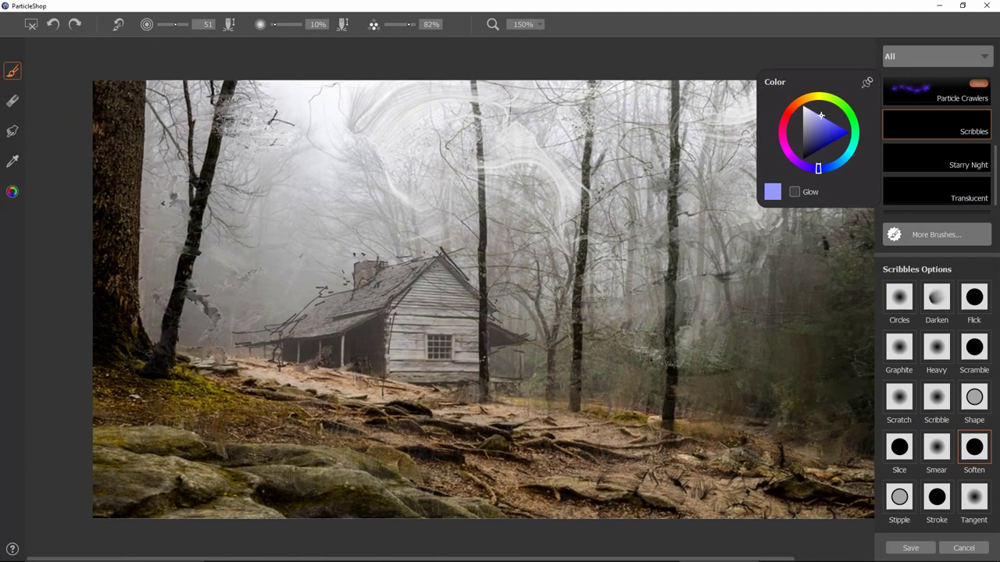
{"action": "left_click_drag", "start_coordinate": [291, 477], "coordinate": [257, 451]}
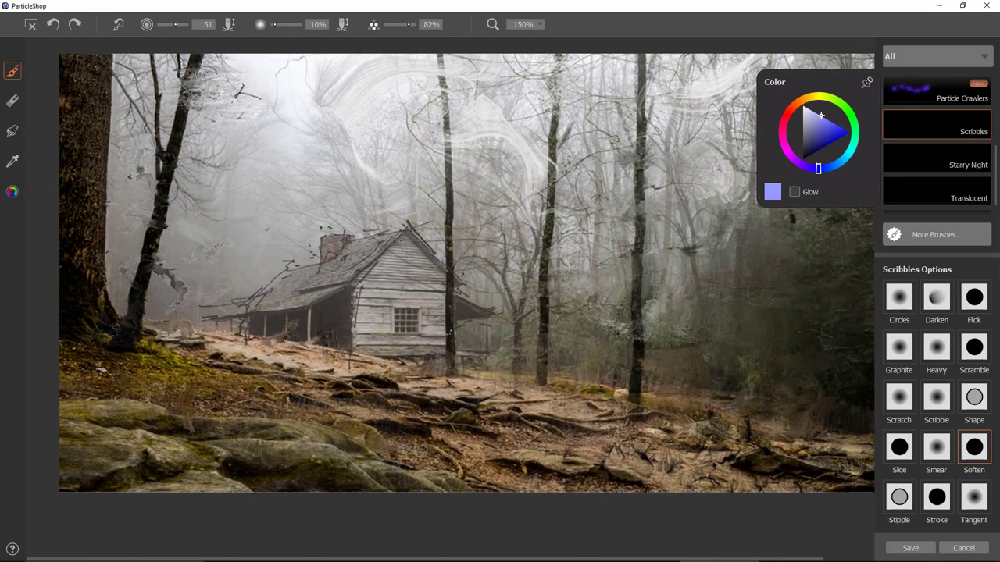
{"action": "left_click", "coordinate": [12, 160]}
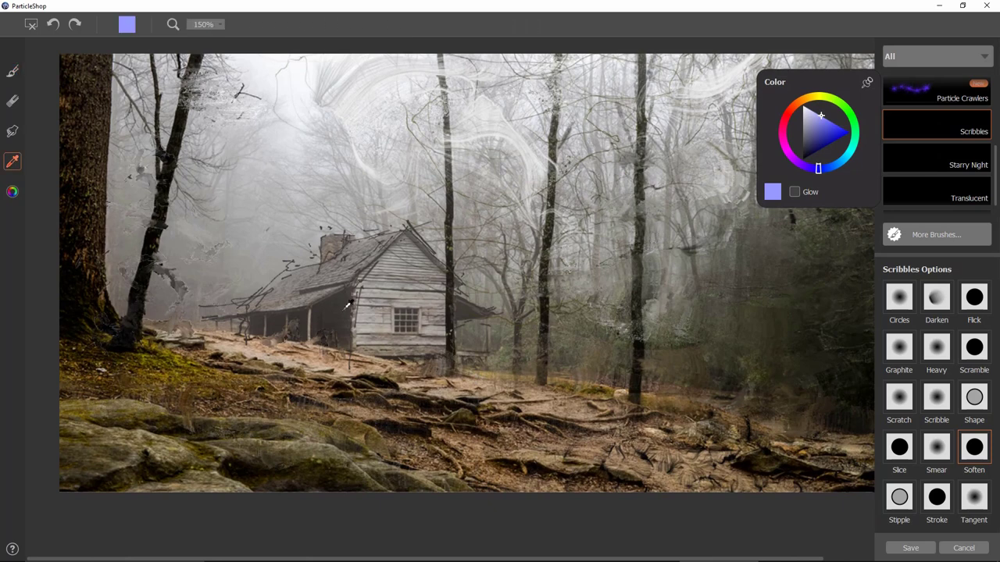
{"action": "left_click", "coordinate": [459, 383]}
{"action": "left_click", "coordinate": [12, 70]}
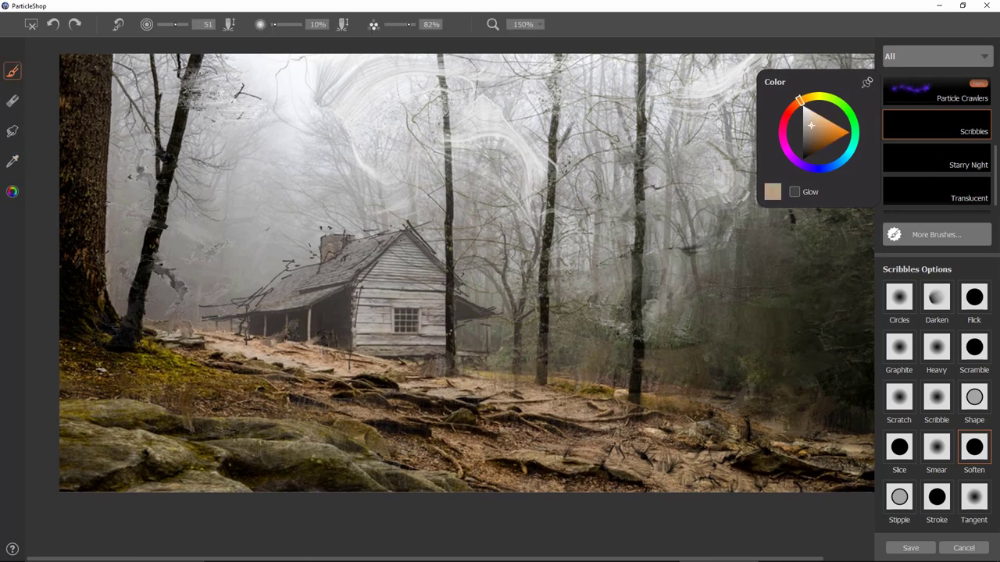
{"action": "key", "text": "bracketleft"}
{"action": "mouse_move", "coordinate": [394, 398]}
{"action": "left_mouse_down"}
{"action": "mouse_move", "coordinate": [420, 429]}
{"action": "mouse_move", "coordinate": [512, 379]}
{"action": "mouse_move", "coordinate": [450, 407]}
{"action": "mouse_move", "coordinate": [483, 428]}
{"action": "left_mouse_up"}
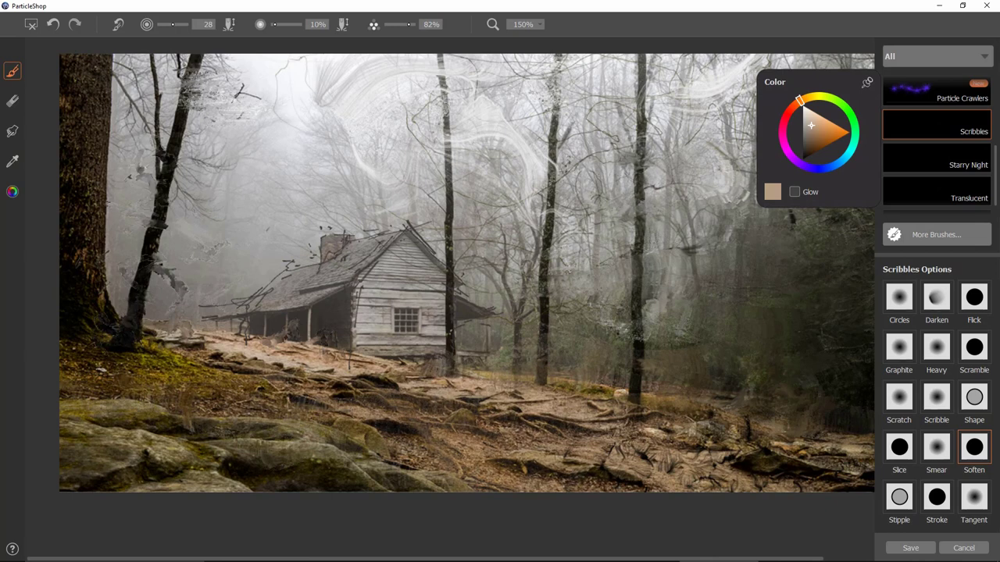
{"action": "left_click_drag", "start_coordinate": [364, 388], "coordinate": [345, 373]}
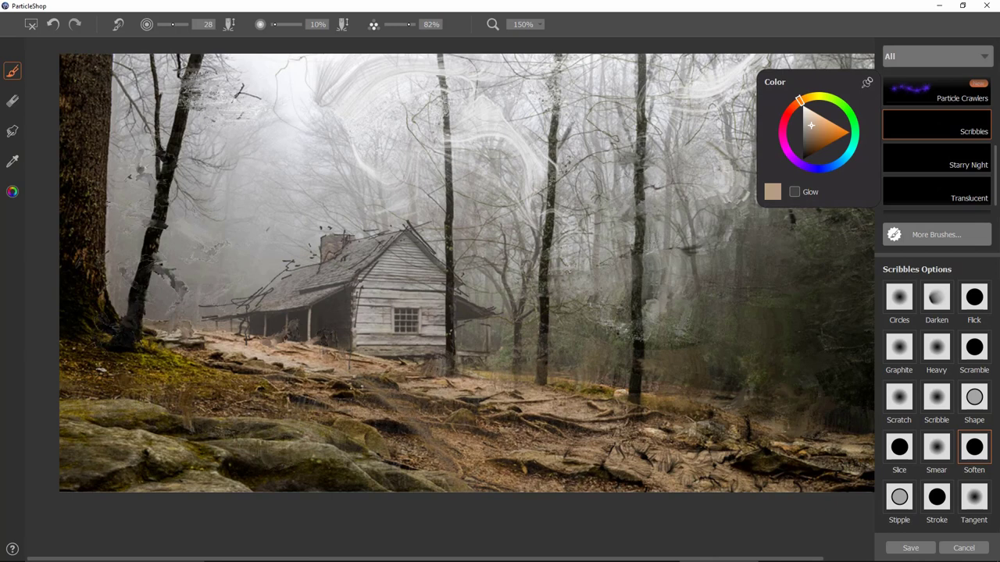
- Set the color to white and paint Soften texture over the evergreens, large trunk and path, with brush sizes including 58, 32 and 65
{"action": "left_click_drag", "start_coordinate": [441, 310], "coordinate": [544, 316]}
{"action": "left_click", "coordinate": [800, 101]}
{"action": "key", "text": "ctrl+z"}
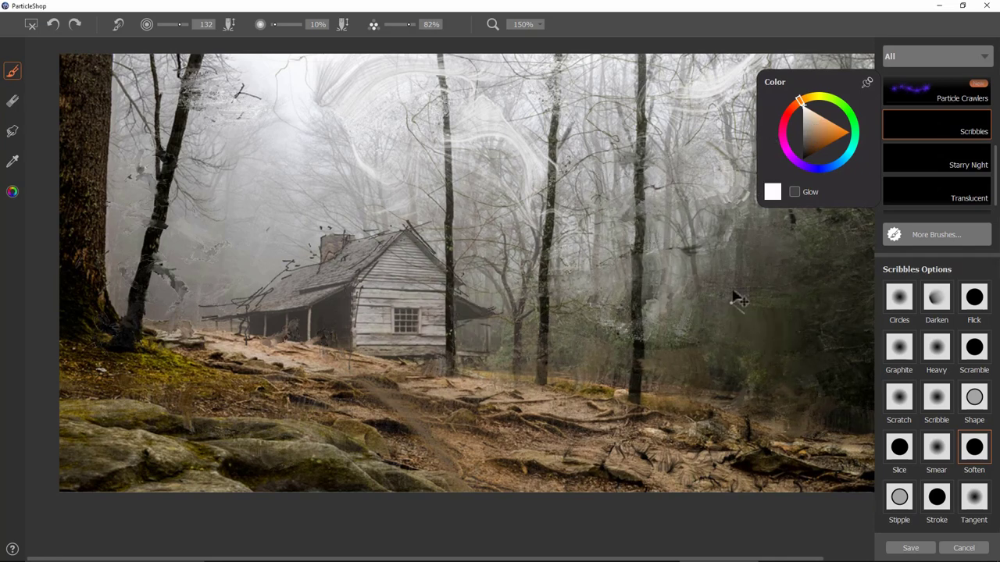
{"action": "mouse_move", "coordinate": [739, 279]}
{"action": "left_mouse_down"}
{"action": "mouse_move", "coordinate": [761, 301]}
{"action": "mouse_move", "coordinate": [799, 267]}
{"action": "mouse_move", "coordinate": [711, 349]}
{"action": "mouse_move", "coordinate": [835, 320]}
{"action": "mouse_move", "coordinate": [773, 320]}
{"action": "left_mouse_up"}
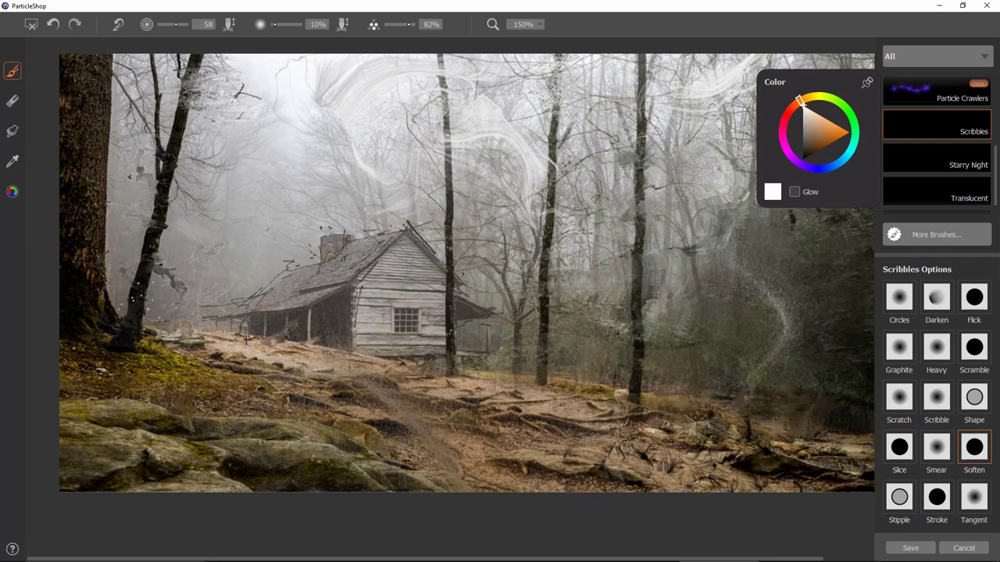
{"action": "left_click_drag", "start_coordinate": [112, 228], "coordinate": [92, 265]}
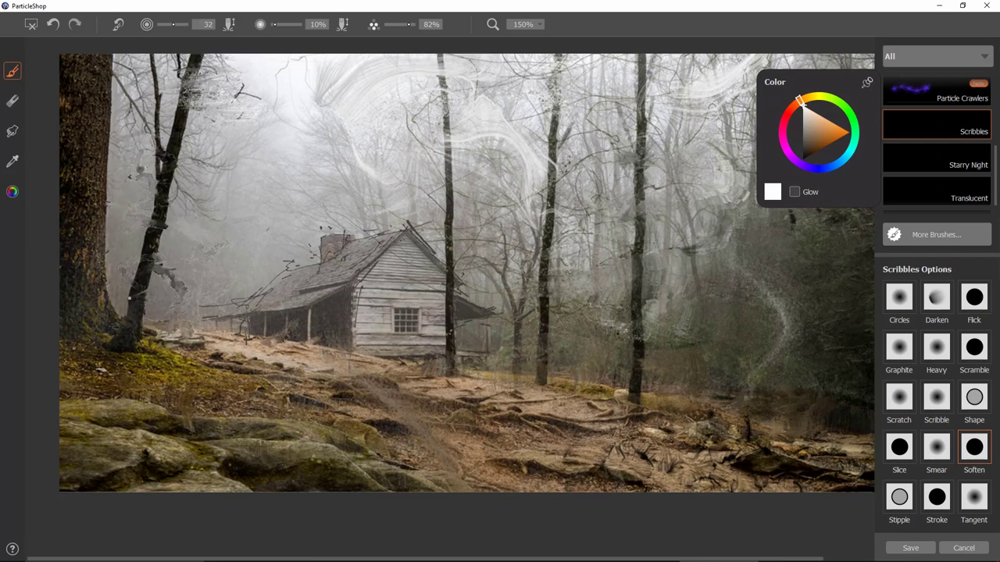
{"action": "key", "text": "bracketright"}
{"action": "key", "text": "bracketright"}
{"action": "key", "text": "bracketright"}
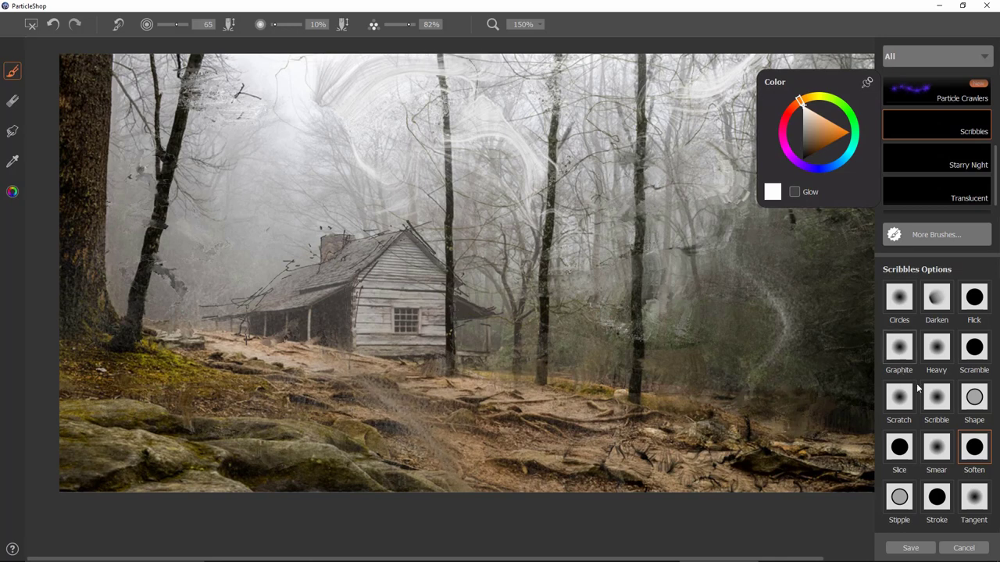
- Choose the Stipple brush, set the color to black and scatter specks around the cabin roof and fog, with the size reduced to 79
{"action": "left_click", "coordinate": [899, 498]}
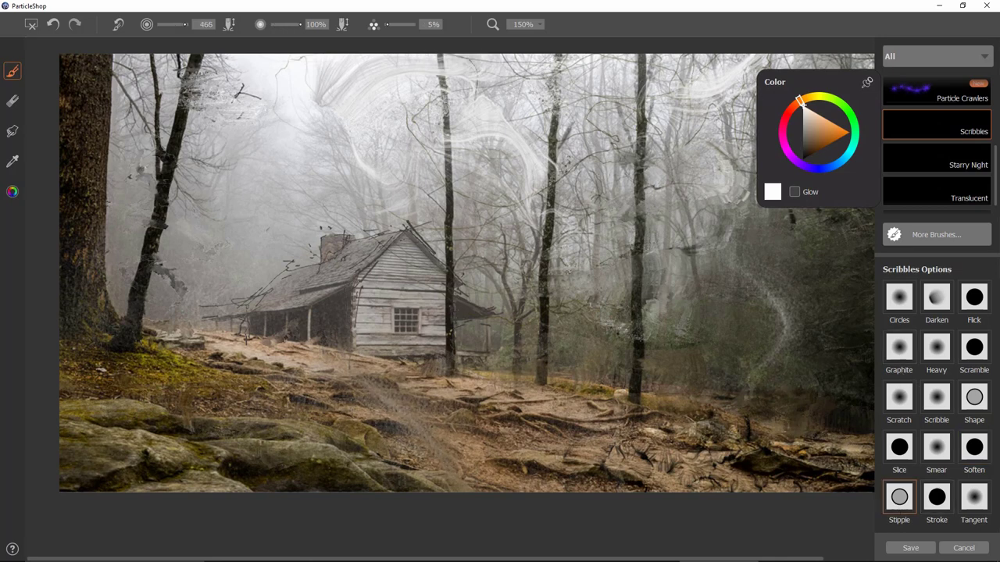
{"action": "left_click", "coordinate": [803, 159]}
{"action": "left_click_drag", "start_coordinate": [284, 211], "coordinate": [358, 211]}
{"action": "key", "text": "bracketleft"}
{"action": "key", "text": "bracketleft"}
{"action": "key", "text": "bracketright"}
{"action": "key", "text": "bracketright"}
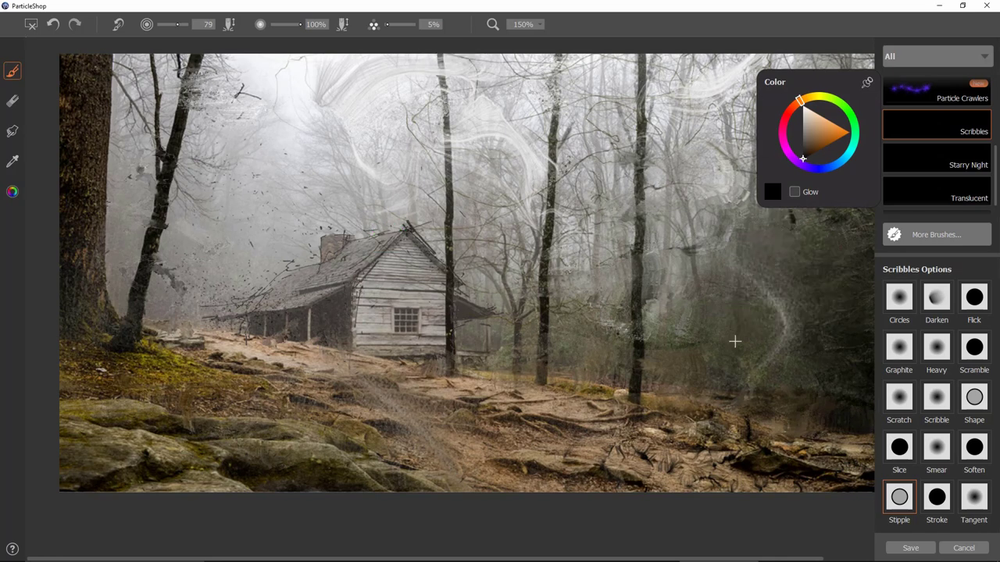
- Enlarge the Stipple brush to 117, scatter white specks over the evergreens and return the color to black
{"action": "key", "text": "bracketright"}
{"action": "left_click_drag", "start_coordinate": [803, 146], "coordinate": [795, 112]}
{"action": "left_click_drag", "start_coordinate": [785, 344], "coordinate": [723, 308]}
{"action": "left_click_drag", "start_coordinate": [798, 142], "coordinate": [803, 160]}
{"action": "left_click_drag", "start_coordinate": [793, 236], "coordinate": [709, 253]}
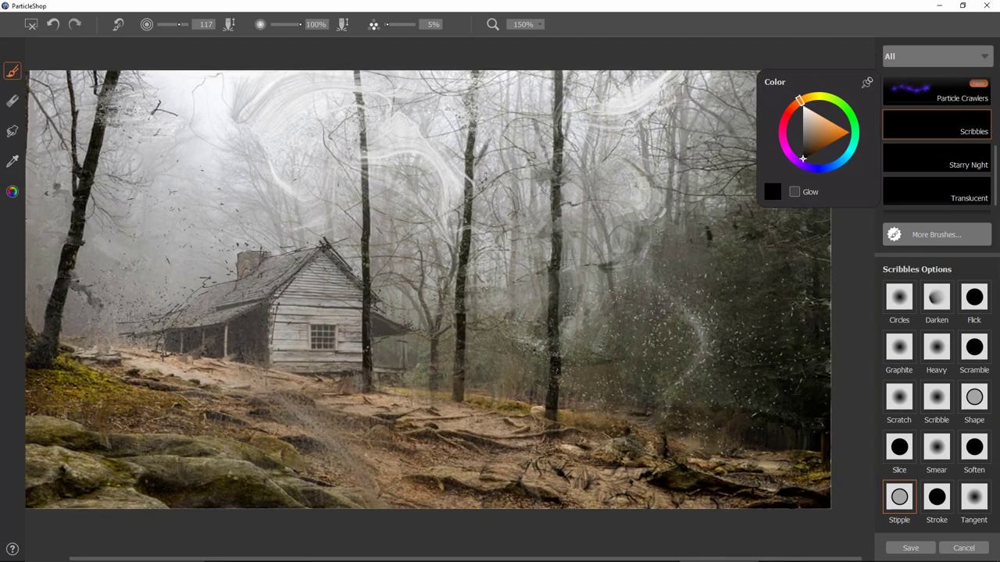
{"action": "left_click_drag", "start_coordinate": [304, 469], "coordinate": [364, 448]}
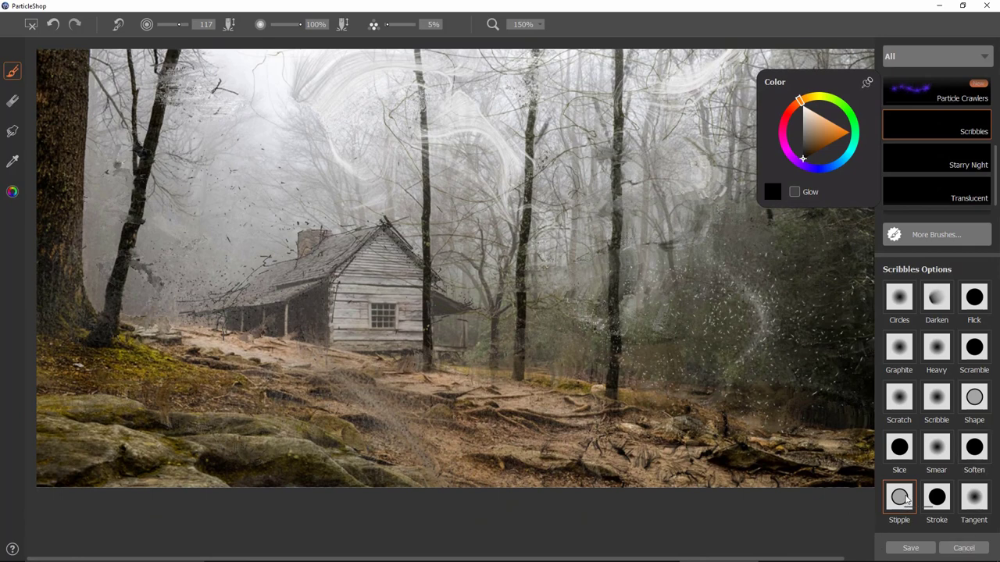
- Try the Stroke brush in black across the trees and in the misty branches, undoing each stroke
{"action": "left_click", "coordinate": [936, 497]}
{"action": "left_click_drag", "start_coordinate": [539, 297], "coordinate": [712, 278]}
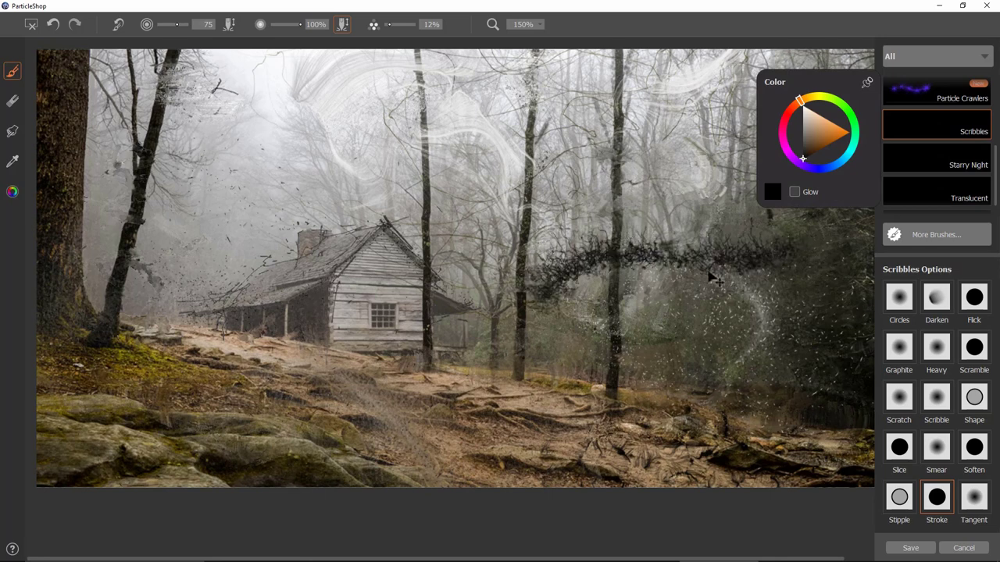
{"action": "key", "text": "ctrl+z"}
{"action": "mouse_move", "coordinate": [341, 181]}
{"action": "left_mouse_down"}
{"action": "mouse_move", "coordinate": [309, 145]}
{"action": "mouse_move", "coordinate": [343, 178]}
{"action": "left_mouse_up"}
{"action": "key", "text": "ctrl+z"}
{"action": "key", "text": "ctrl+z"}
{"action": "left_click_drag", "start_coordinate": [418, 168], "coordinate": [426, 178]}
{"action": "key", "text": "ctrl+z"}
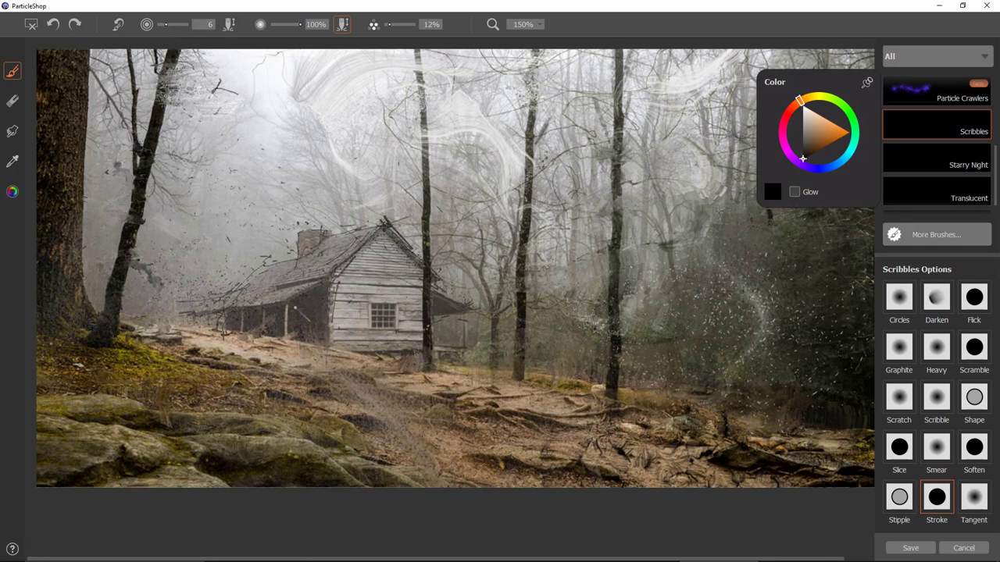
- Sample gray-brown from the cabin's shaded wall and add fine Stroke marks to the plank siding at size 5
{"action": "left_click_drag", "start_coordinate": [319, 306], "coordinate": [321, 307]}
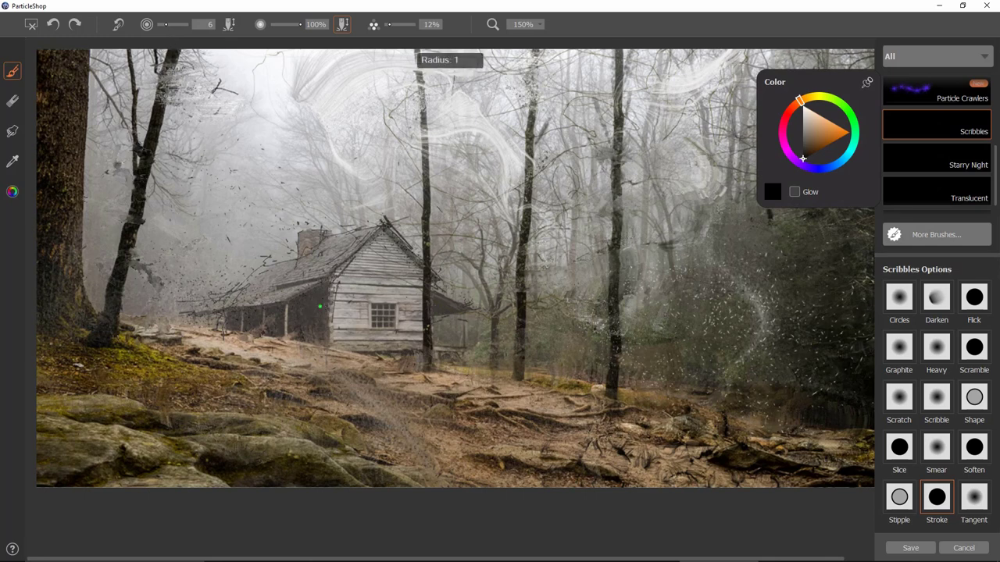
{"action": "left_click", "coordinate": [11, 161]}
{"action": "left_click", "coordinate": [308, 307]}
{"action": "left_click", "coordinate": [13, 72]}
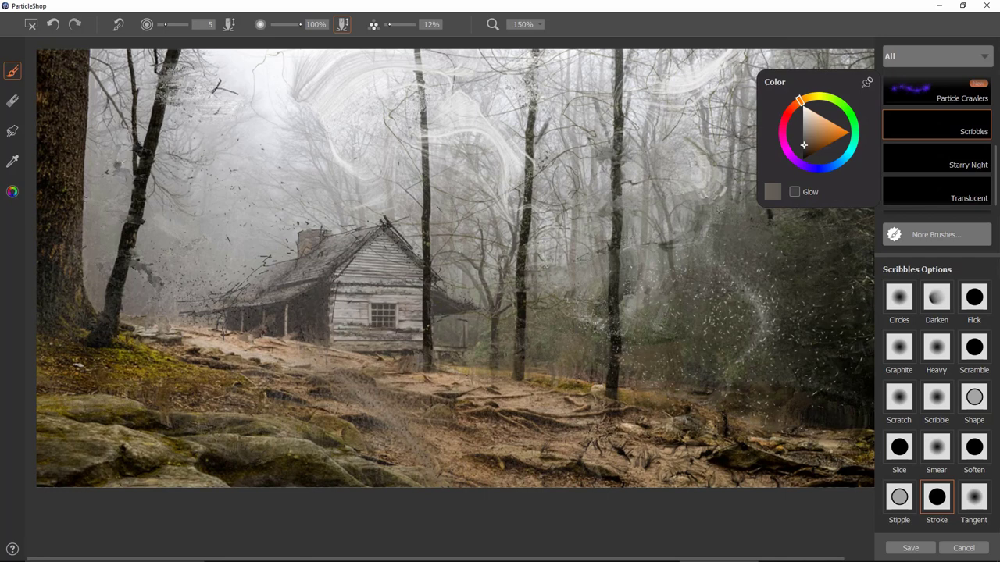
- Choose the Tangent brush, set the color to light gray and paint curved lines along the foreground path at size 4
{"action": "left_click", "coordinate": [977, 508]}
{"action": "left_click", "coordinate": [814, 124]}
{"action": "left_click", "coordinate": [802, 129]}
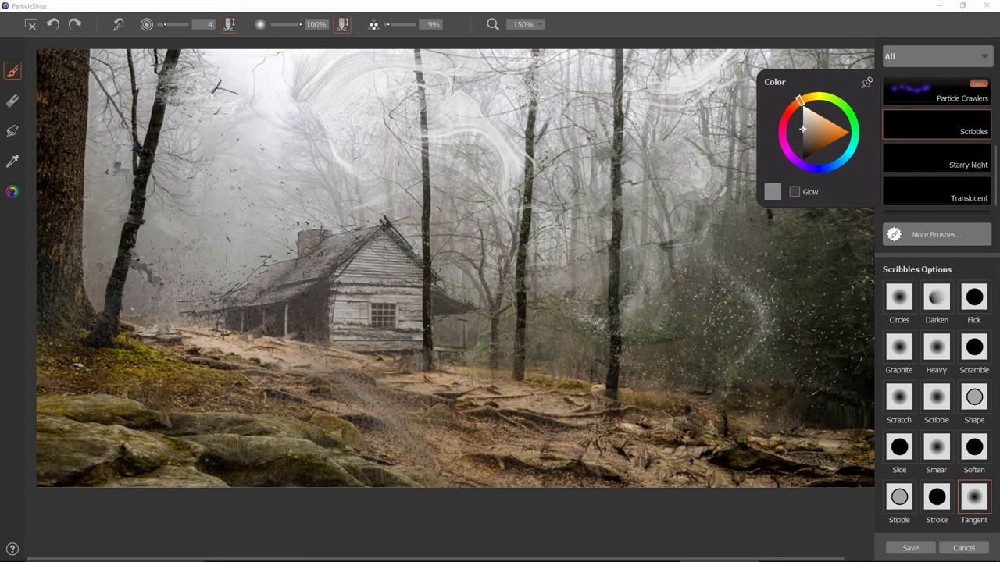
{"action": "left_click_drag", "start_coordinate": [150, 380], "coordinate": [167, 386]}
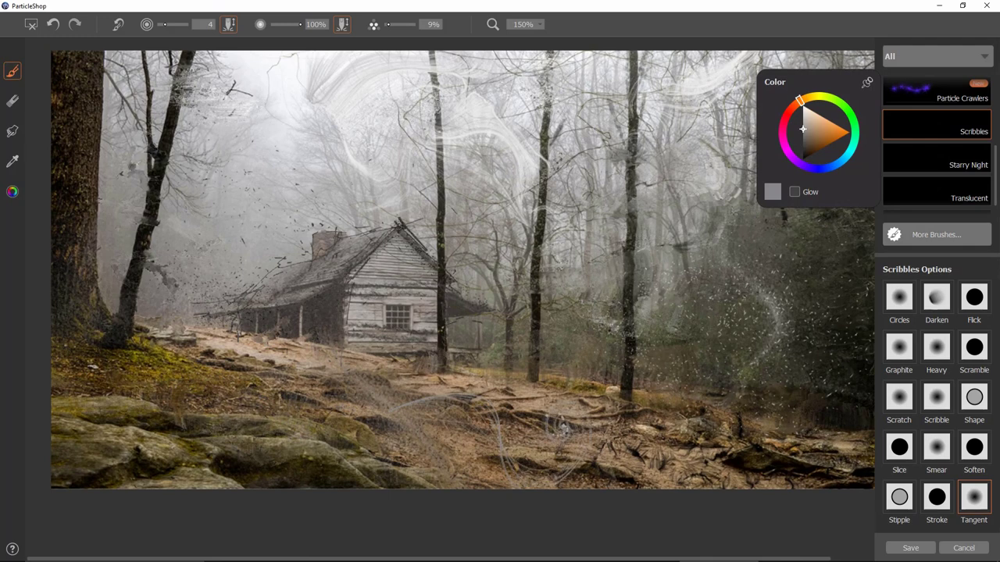
{"action": "left_click_drag", "start_coordinate": [823, 132], "coordinate": [804, 121]}
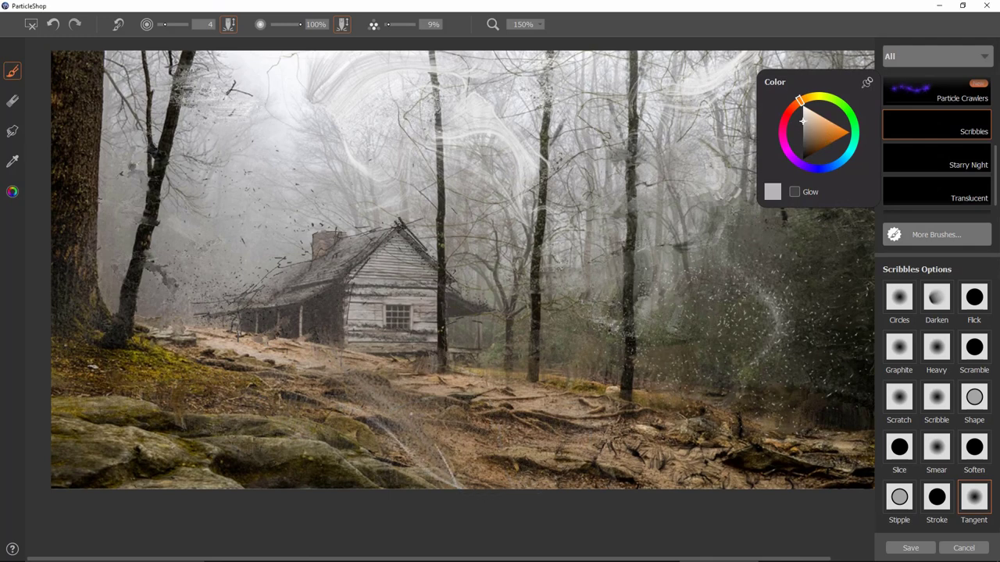
{"action": "left_click_drag", "start_coordinate": [411, 414], "coordinate": [242, 358]}
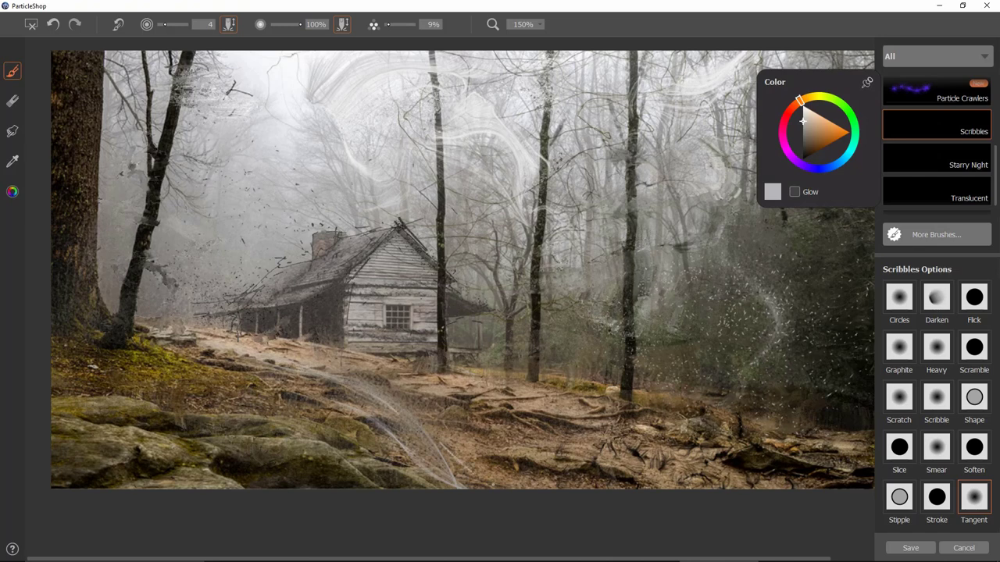
- Paint long light gray Tangent lines sweeping from beside the cabin, past the tree trunks, to the base of the evergreens
{"action": "left_click_drag", "start_coordinate": [506, 364], "coordinate": [473, 364]}
{"action": "mouse_move", "coordinate": [544, 369]}
{"action": "left_mouse_down"}
{"action": "mouse_move", "coordinate": [647, 384]}
{"action": "mouse_move", "coordinate": [582, 375]}
{"action": "left_mouse_up"}
{"action": "key", "text": "ctrl+z"}
{"action": "left_click_drag", "start_coordinate": [478, 364], "coordinate": [725, 390]}
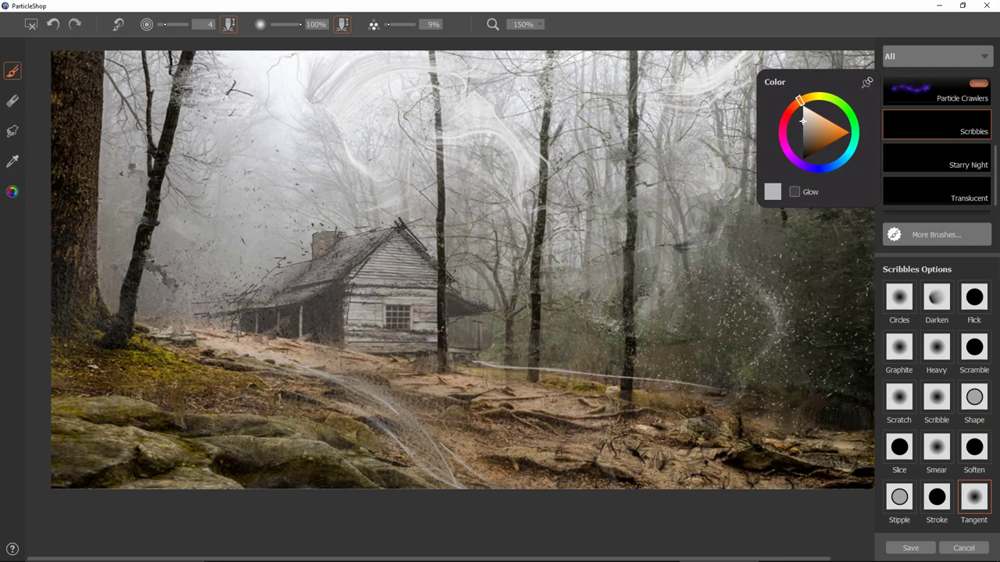
{"action": "left_click_drag", "start_coordinate": [506, 358], "coordinate": [813, 415]}
{"action": "left_click_drag", "start_coordinate": [587, 377], "coordinate": [833, 436]}
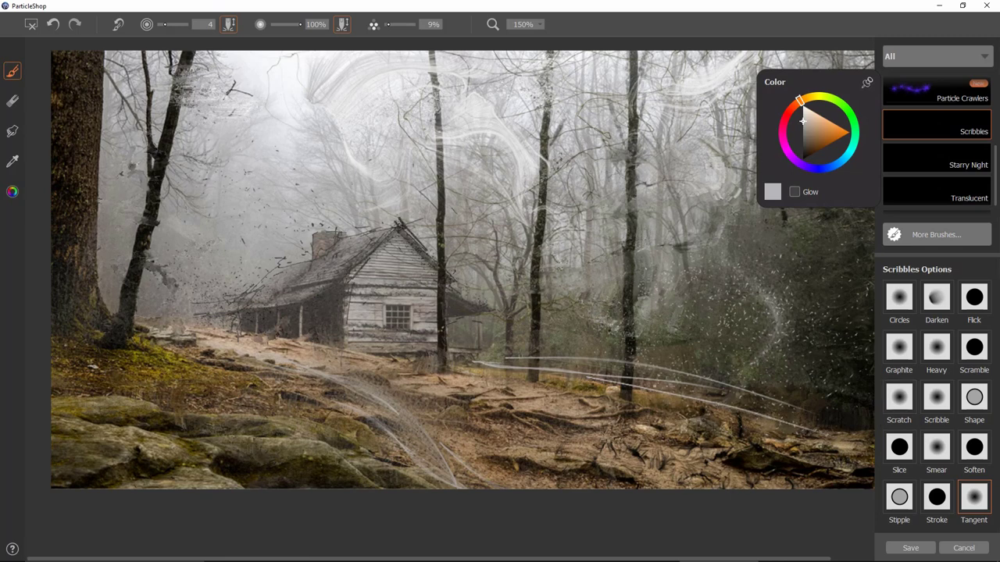
{"action": "left_click_drag", "start_coordinate": [509, 361], "coordinate": [833, 411]}
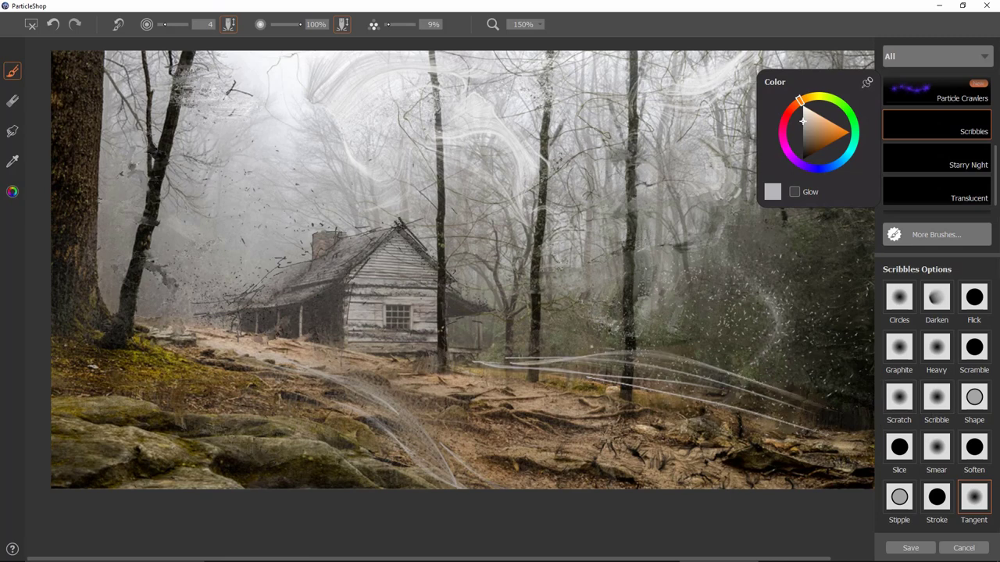
- Erase the Tangent lines where they cross the tree trunks, using the solid eraser tip at size 9 and 67%
{"action": "left_click", "coordinate": [13, 101]}
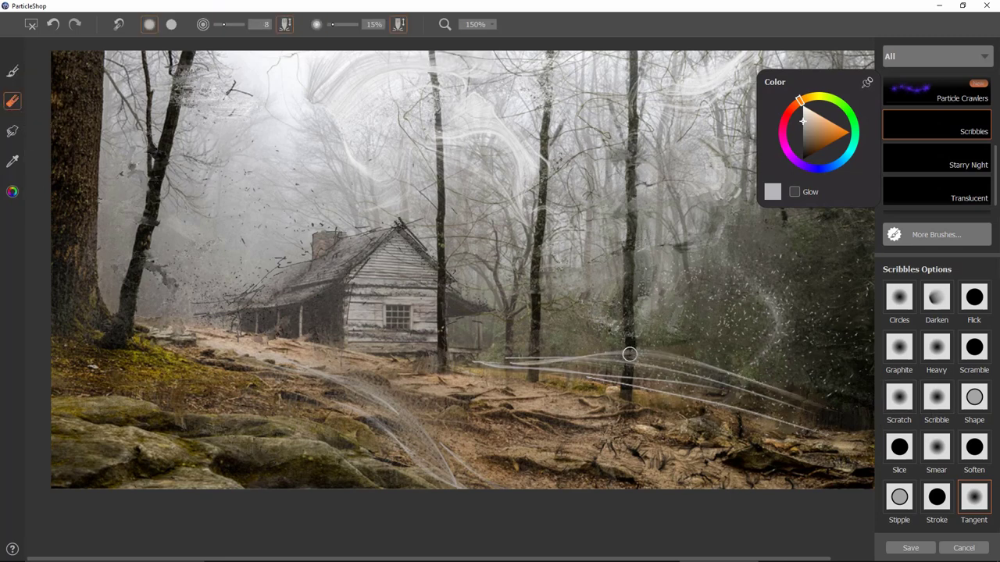
{"action": "left_click", "coordinate": [171, 25]}
{"action": "left_click_drag", "start_coordinate": [630, 350], "coordinate": [629, 360]}
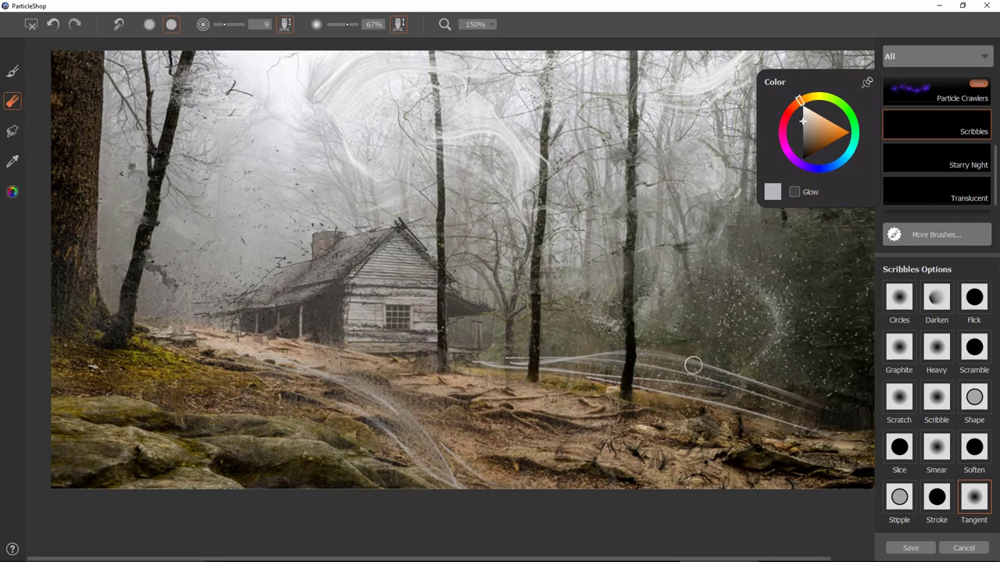
- Choose the Darken brush, darken the two tree trunks beside the cabin at size 23 and enlarge the brush to 64
{"action": "left_click", "coordinate": [937, 297]}
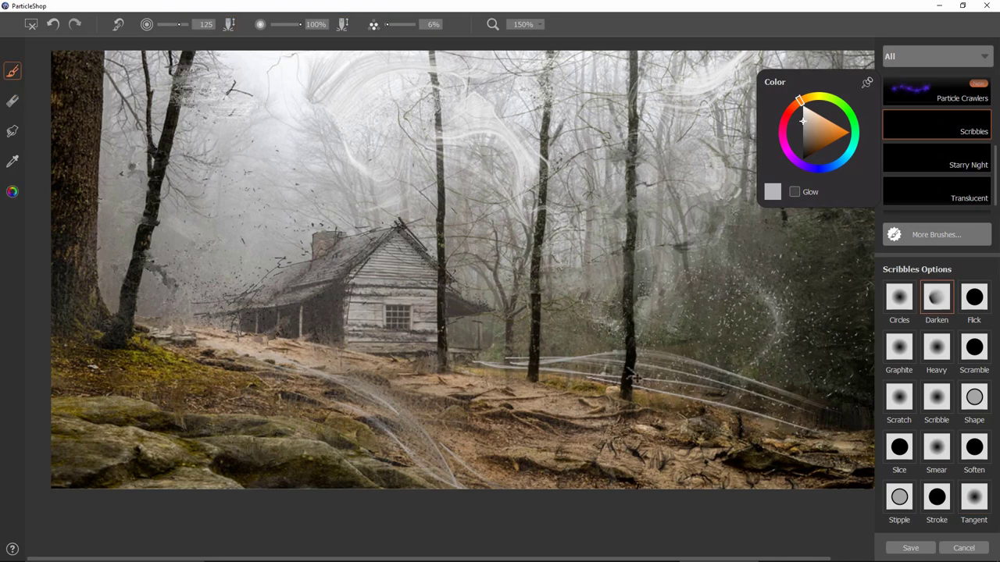
{"action": "key", "text": "bracketleft"}
{"action": "left_click_drag", "start_coordinate": [630, 340], "coordinate": [629, 364]}
{"action": "left_click_drag", "start_coordinate": [536, 319], "coordinate": [537, 345]}
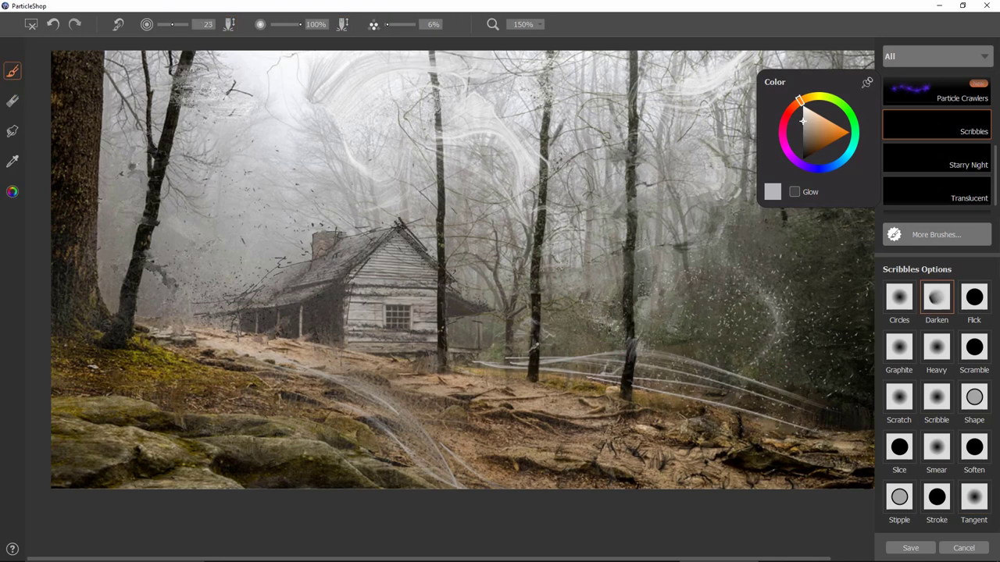
{"action": "key", "text": "bracketright"}
{"action": "key", "text": "bracketright"}
{"action": "key", "text": "bracketright"}
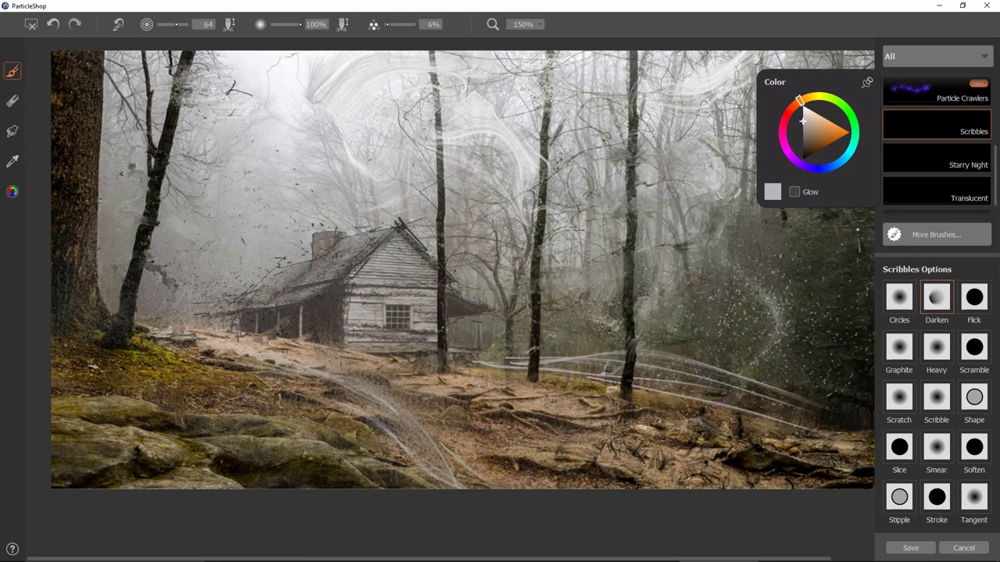